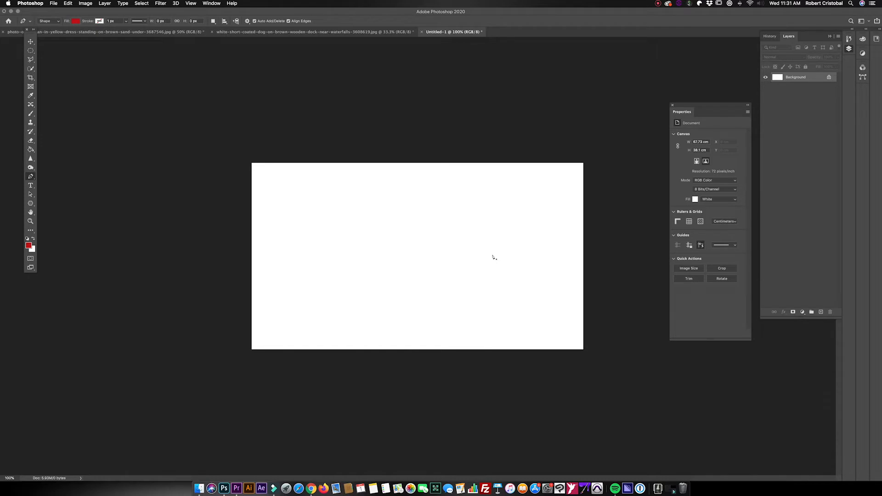
# Step: Draw a closed red petal shape about 214 px wide and 480 px high with the Pen tool, with pointed ends and curved sides
pyautogui.click(492, 256)
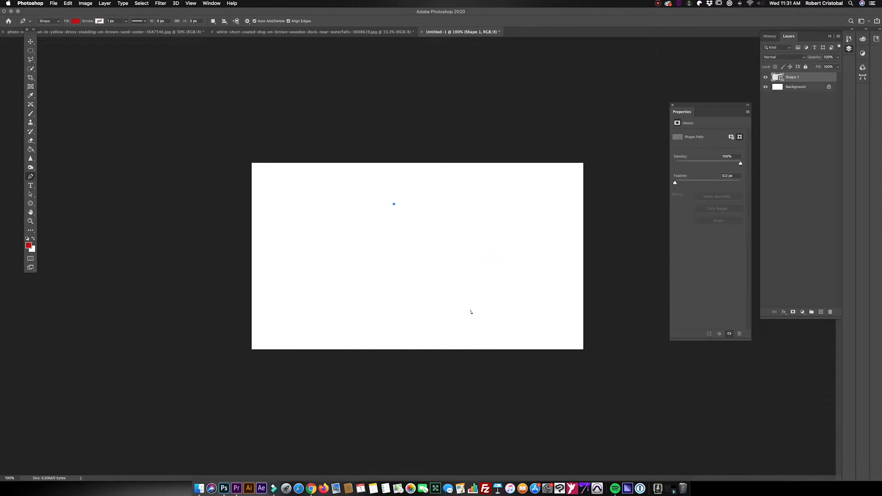
pyautogui.moveTo(471, 312); pyautogui.dragTo(490, 357)
pyautogui.click(492, 360)
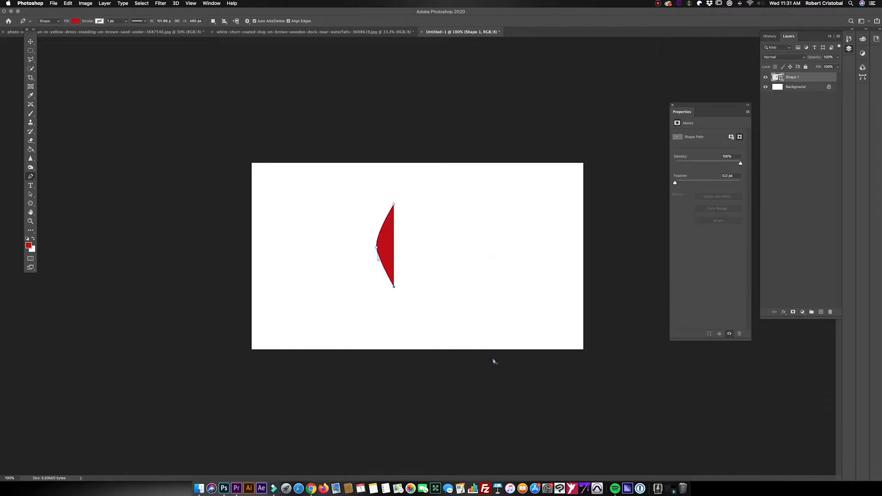
pyautogui.click(517, 311)
pyautogui.click(492, 256)
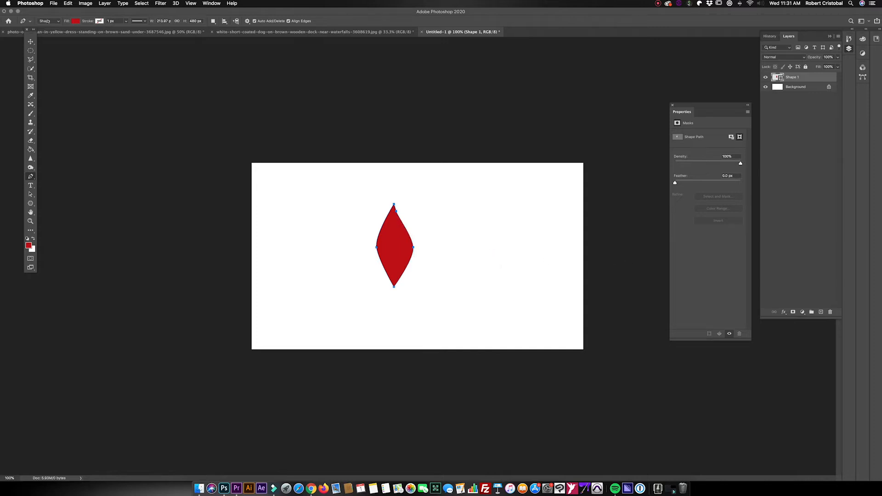
# Step: Move the red petal shape closer to the canvas's upper edge
pyautogui.click(31, 42)
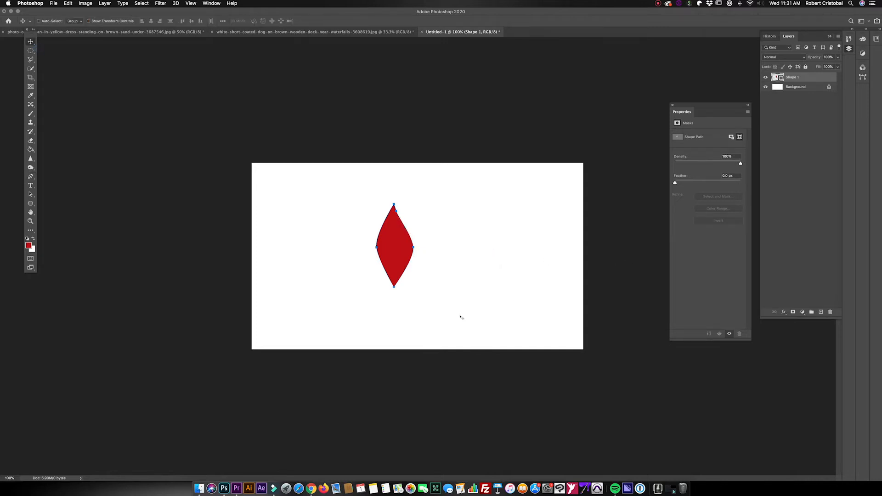
pyautogui.press('super')
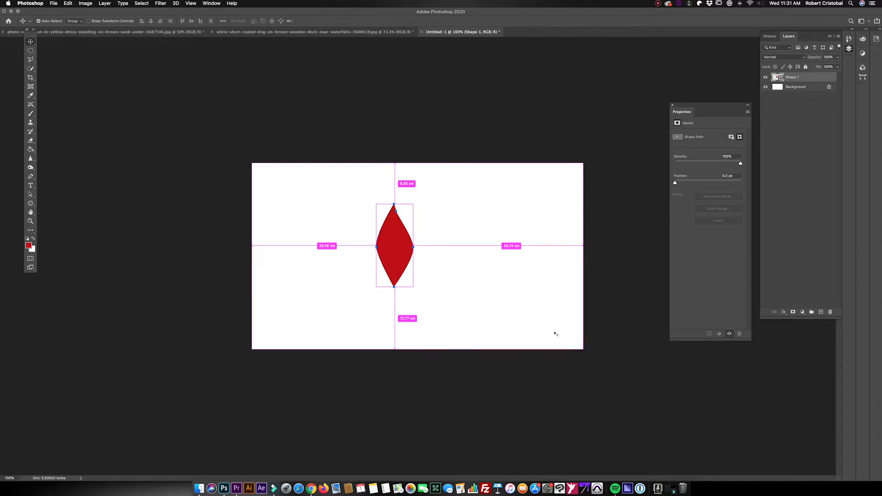
pyautogui.press('super+equal')
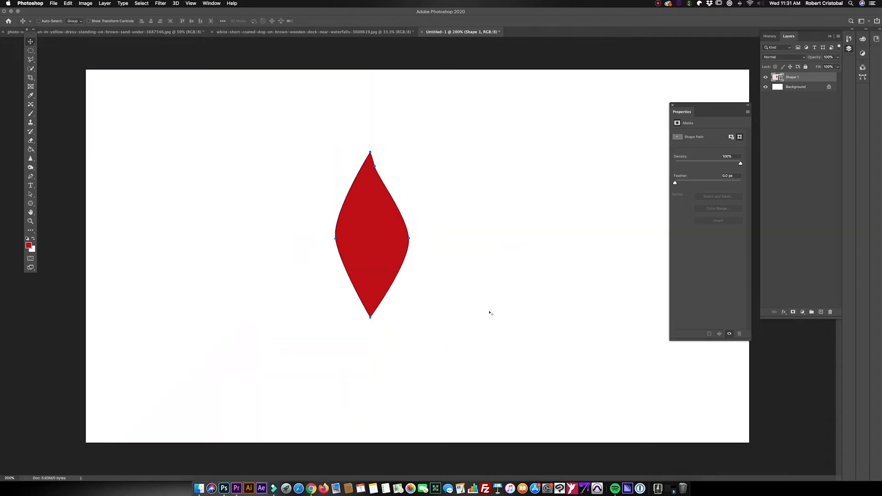
pyautogui.click(478, 305)
pyautogui.moveTo(476, 306); pyautogui.dragTo(497, 277)
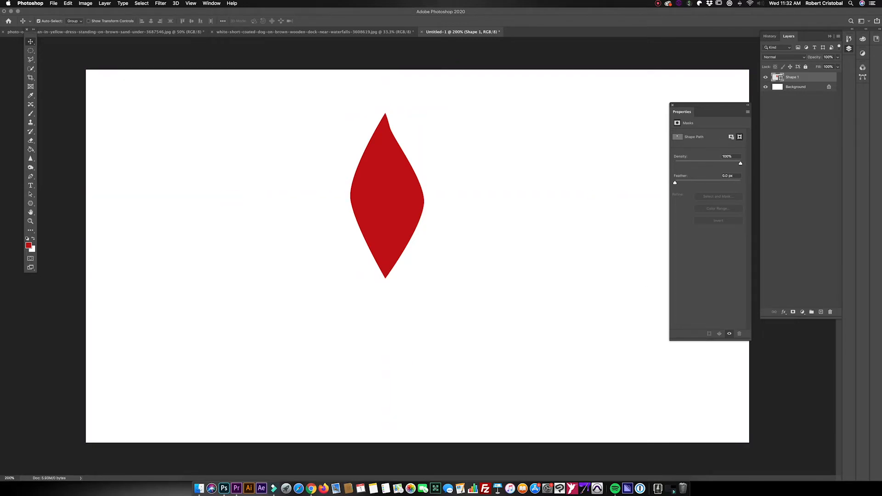
# Step: Load the petal shape's outline as a selection and contract it by 10 pixels
pyautogui.keyDown('super'); pyautogui.click(778, 77); pyautogui.keyUp('super')
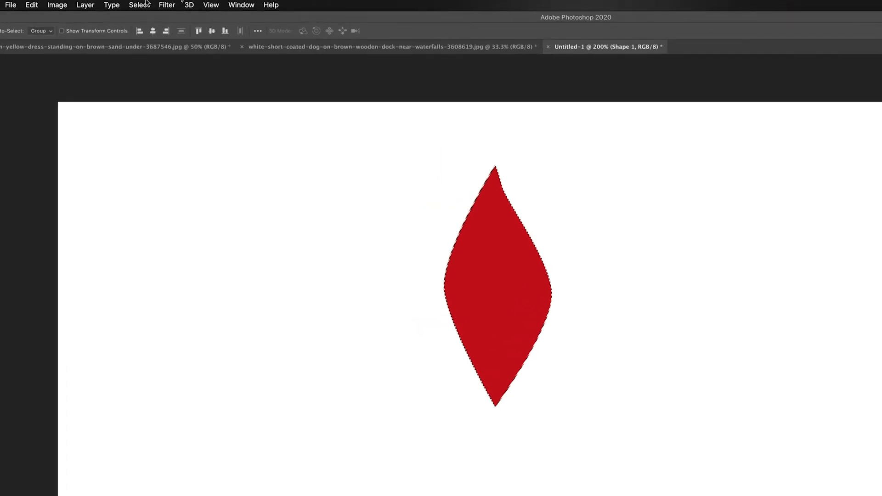
pyautogui.click(139, 5)
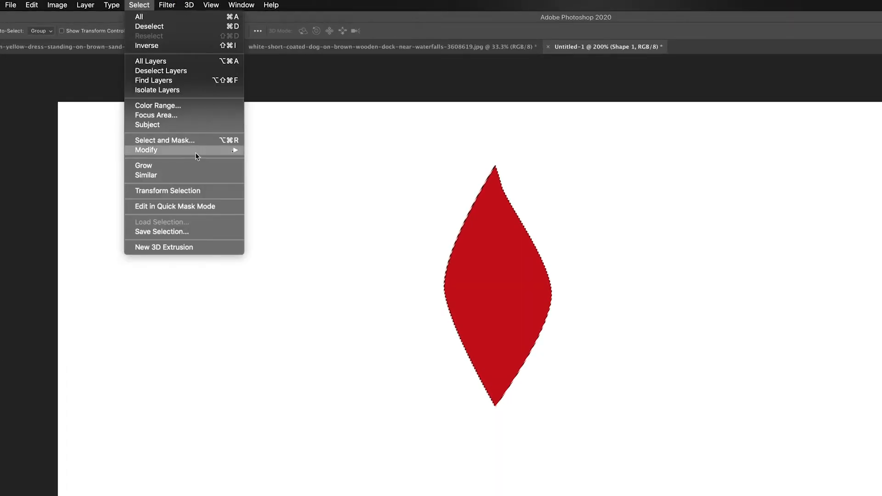
pyautogui.moveTo(202, 157)
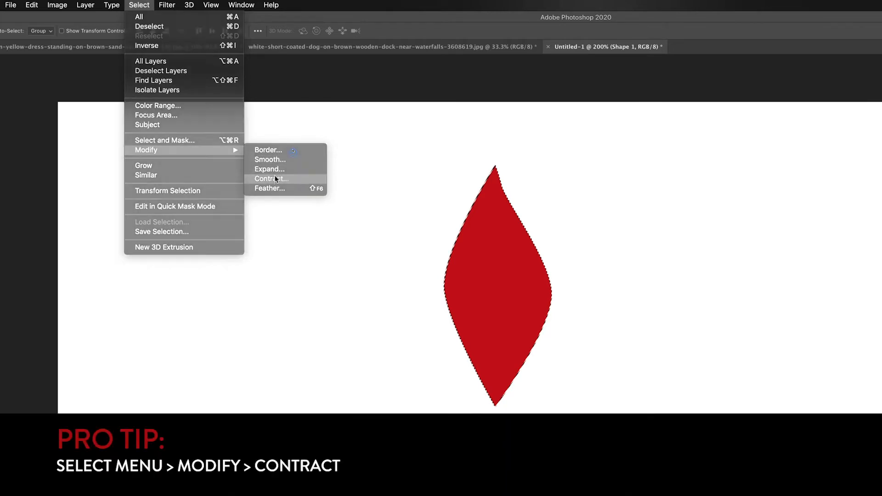
pyautogui.click(275, 177)
pyautogui.write('10')
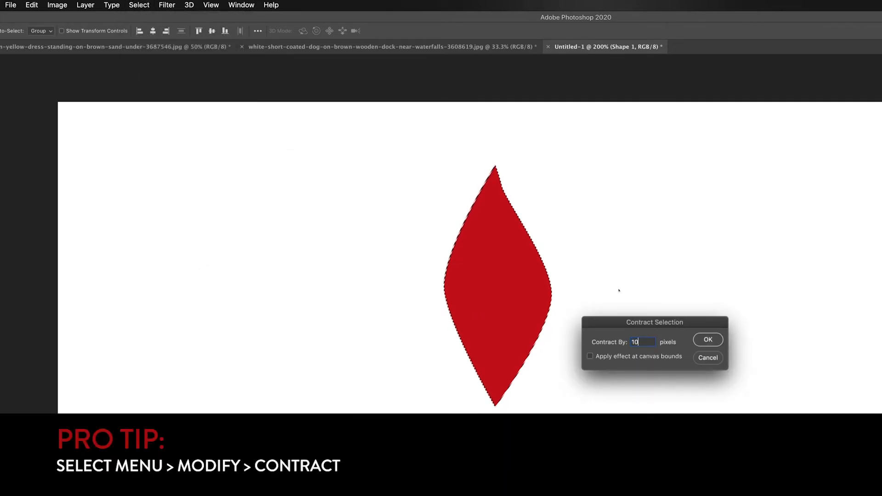
pyautogui.click(709, 341)
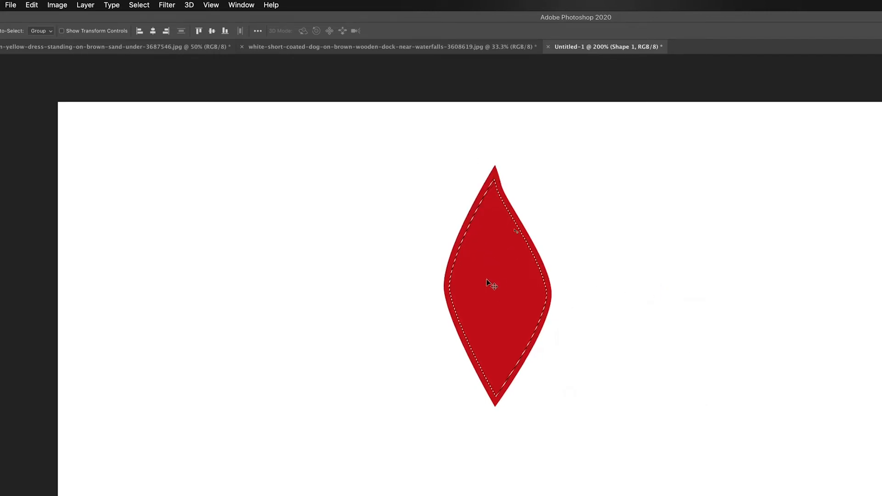
# Step: Fill the contracted selection with the red foreground color on a new layer above the shape, and deselect
pyautogui.press('super')
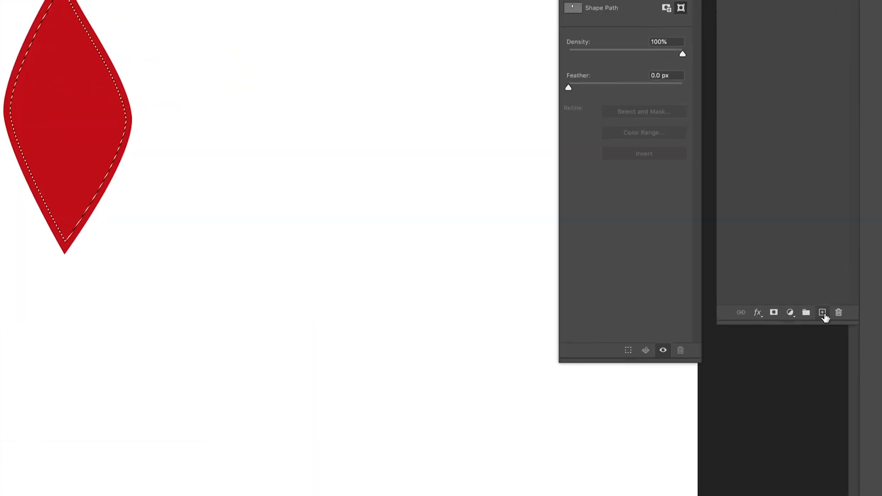
pyautogui.click(823, 313)
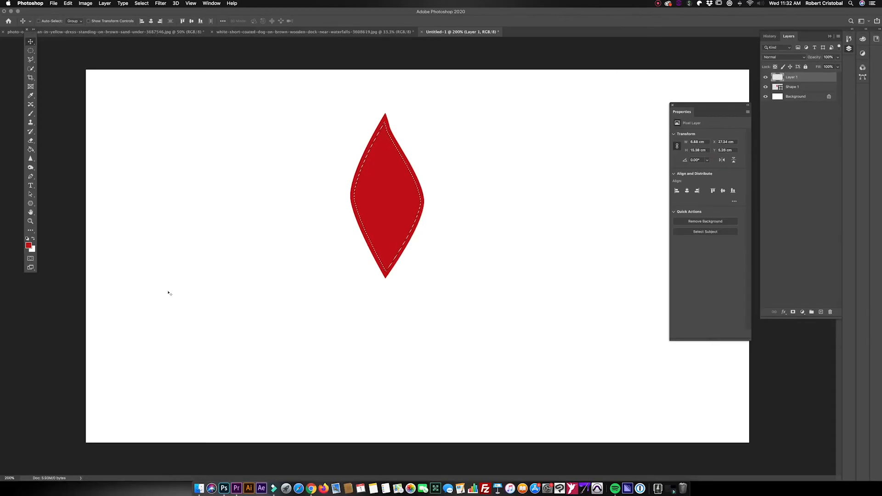
pyautogui.press('g')
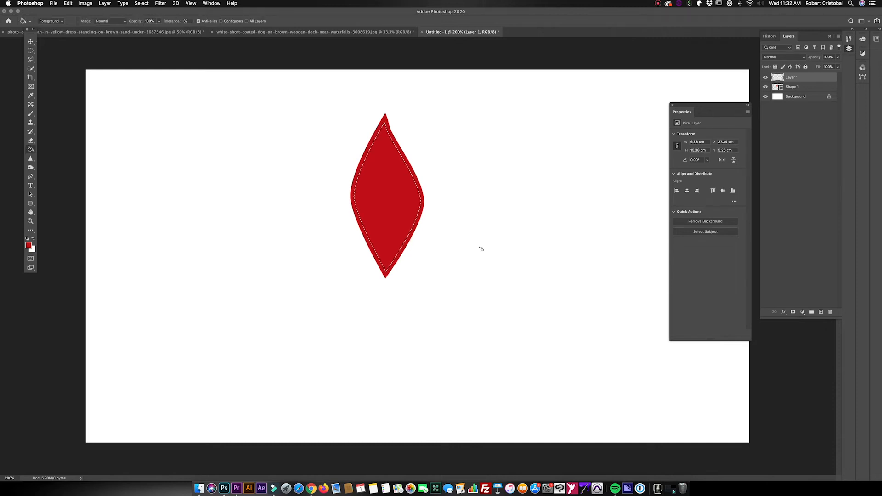
pyautogui.click(481, 248)
pyautogui.press('super+d')
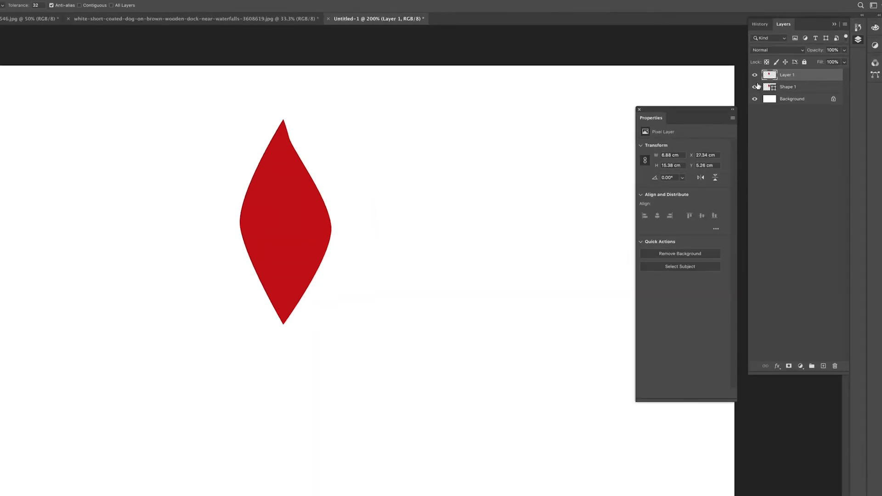
# Step: Compare the original petal with the smaller filled petal by hiding and showing their layers
pyautogui.click(756, 89)
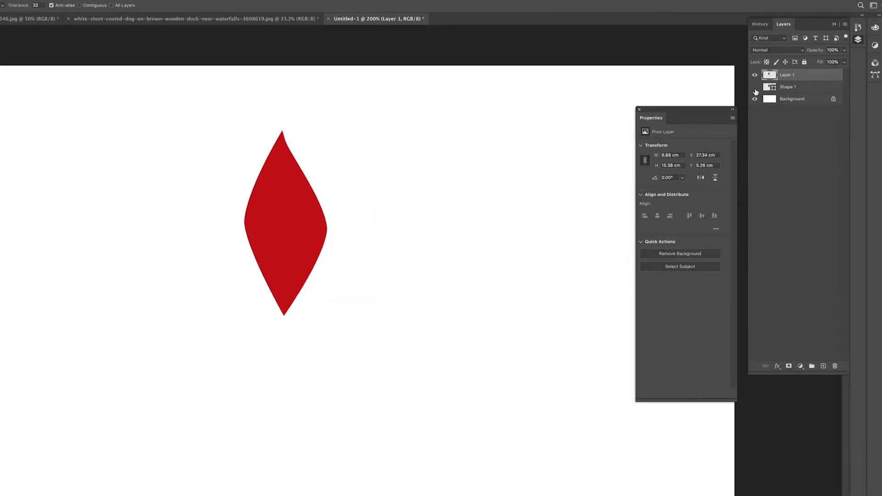
pyautogui.click(756, 76)
pyautogui.click(755, 75)
pyautogui.click(756, 88)
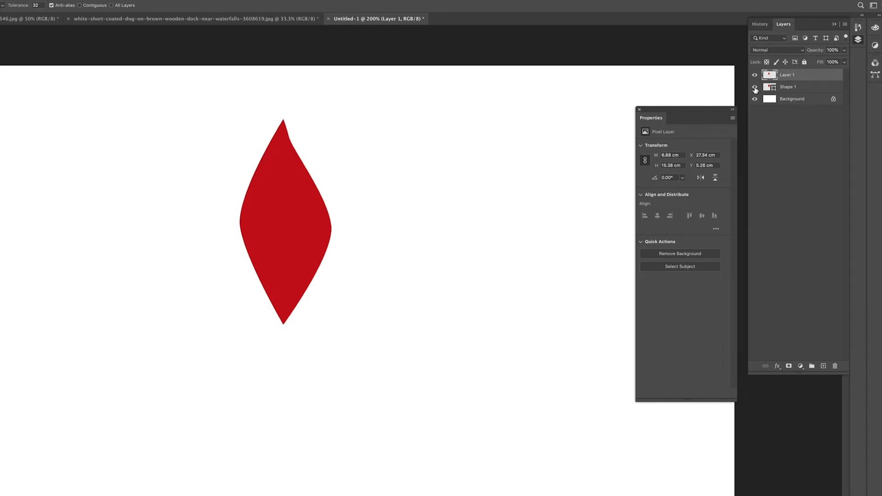
# Step: Apply a Drop Shadow layer style to the smaller filled petal on Layer 1
pyautogui.click(797, 89)
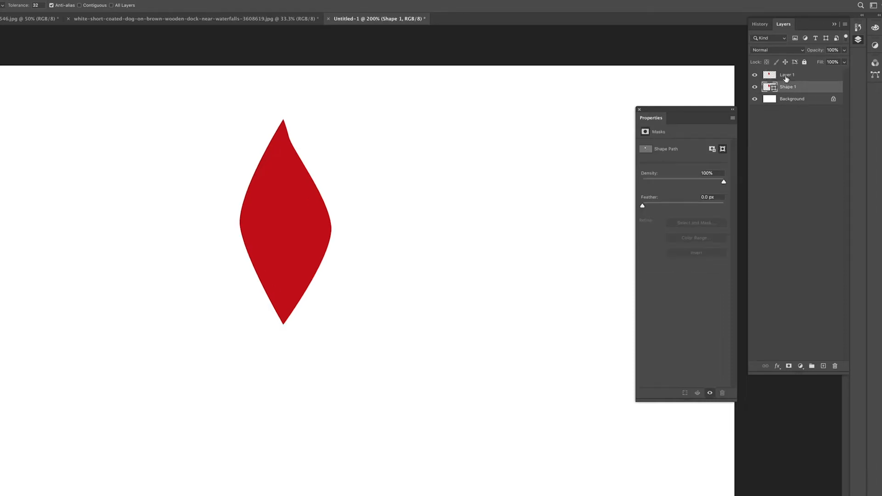
pyautogui.click(786, 78)
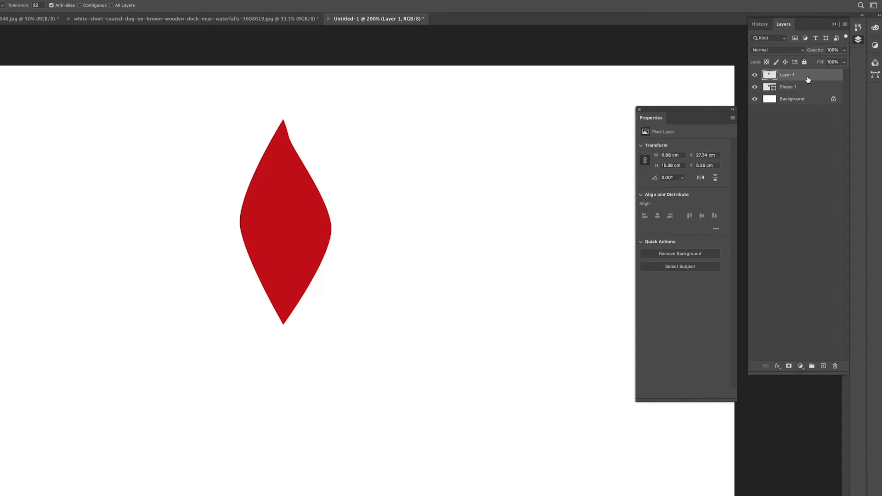
pyautogui.doubleClick(807, 77)
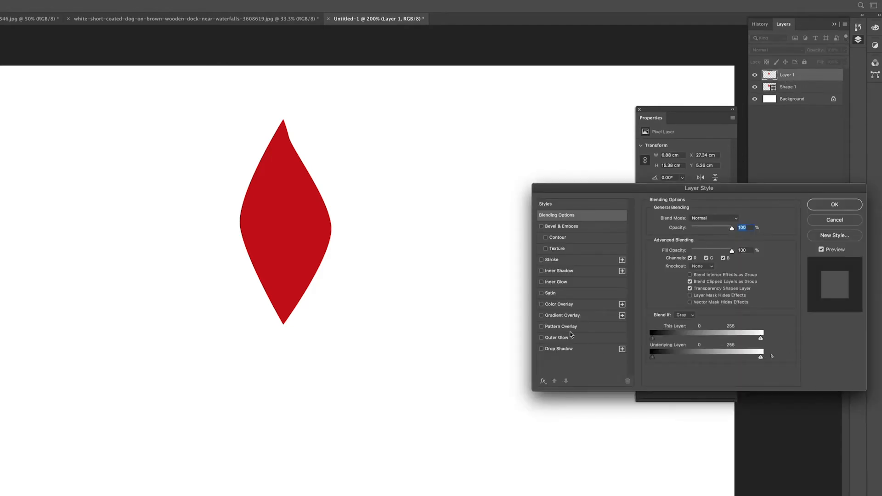
pyautogui.click(572, 350)
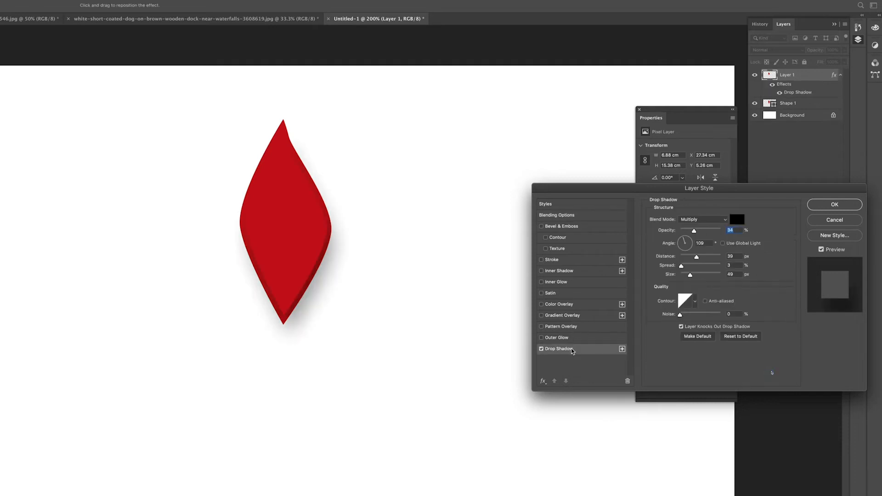
pyautogui.click(837, 205)
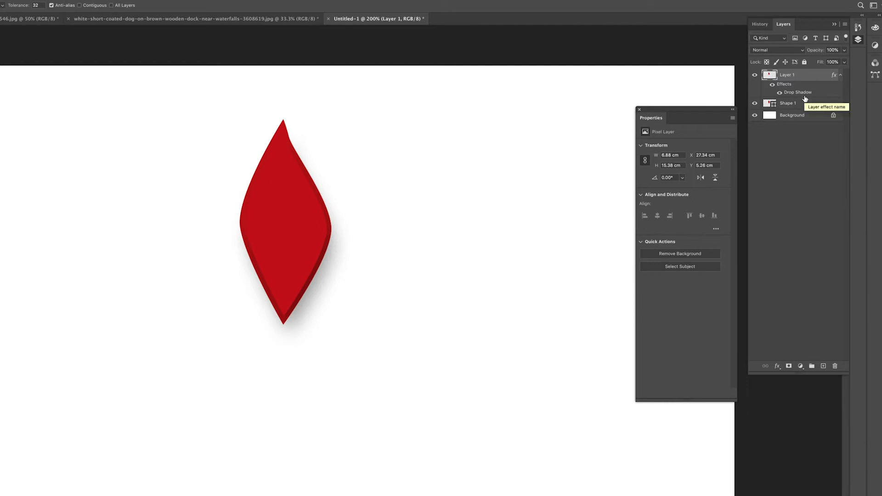
# Step: Duplicate Layer 1, scale the copy down to about 5.7 × 12.7 cm, and center it near the petal's lower tip
pyautogui.press('super+j')
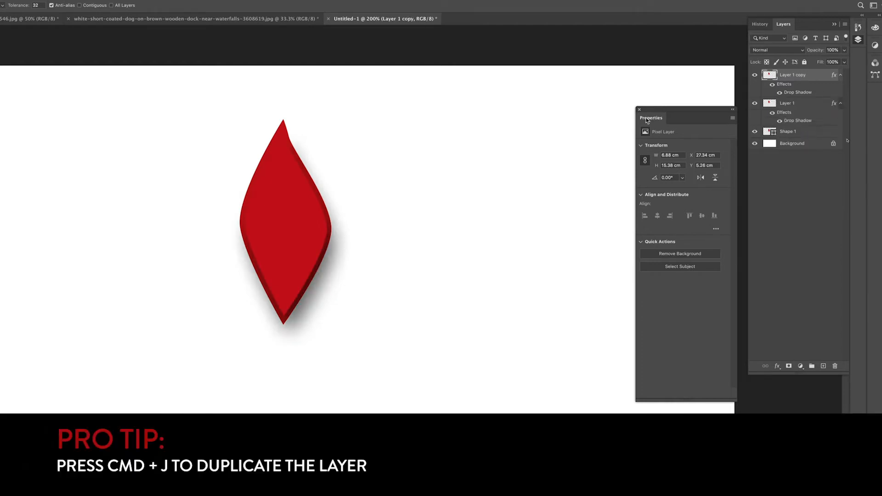
pyautogui.press('super+t')
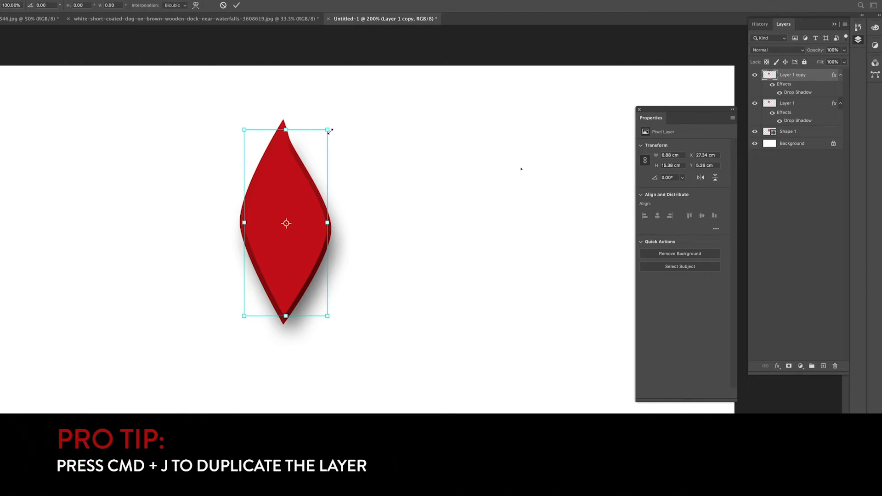
pyautogui.moveTo(327, 130); pyautogui.dragTo(312, 171)
pyautogui.press('Return')
pyautogui.press('w')
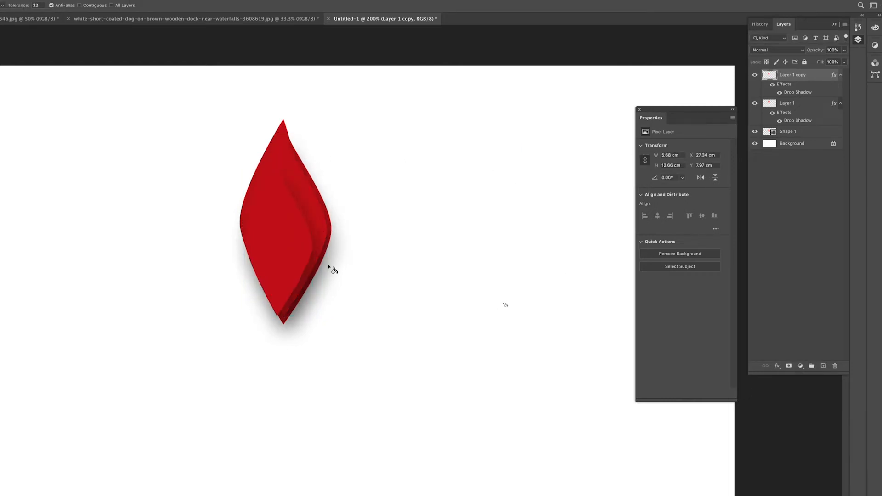
pyautogui.press('v')
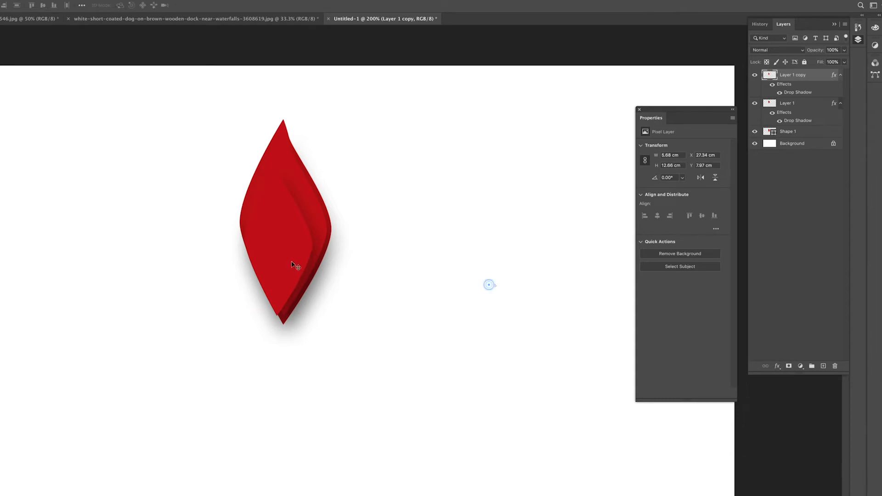
pyautogui.moveTo(291, 263); pyautogui.dragTo(300, 263)
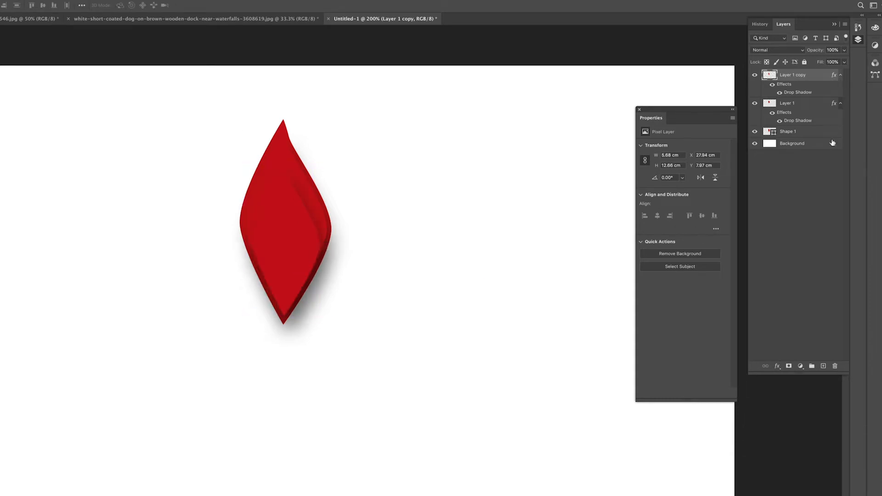
# Step: Duplicate the scaled petal, shrink the new copy to about 10.1 cm high, and center it at the lower tip
pyautogui.hotkey('ctrl', 'j')
pyautogui.moveTo(502, 204); pyautogui.dragTo(502, 204)
pyautogui.hotkey('ctrl', 't')
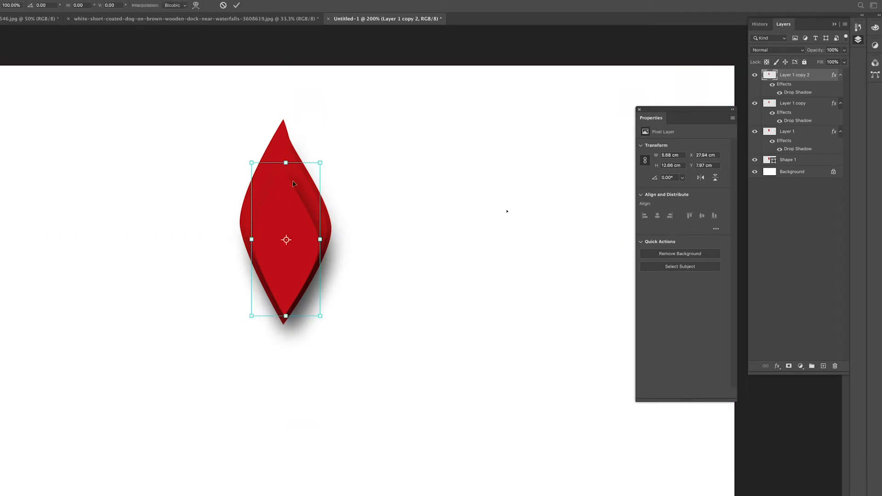
pyautogui.moveTo(320, 163); pyautogui.dragTo(307, 194)
pyautogui.moveTo(275, 238); pyautogui.dragTo(282, 237)
pyautogui.press('Return')
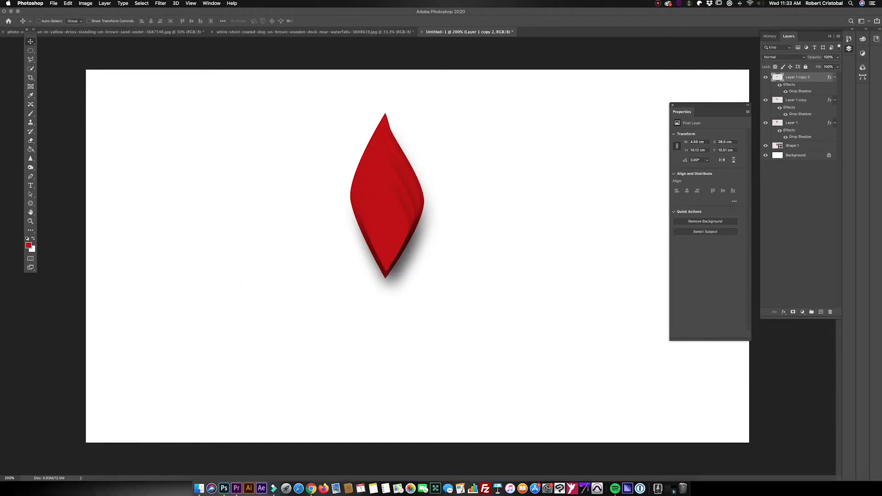
# Step: Add a Color Overlay in a darker red, about #620707, to the smallest petal on Layer 1 copy 2
pyautogui.doubleClick(818, 78)
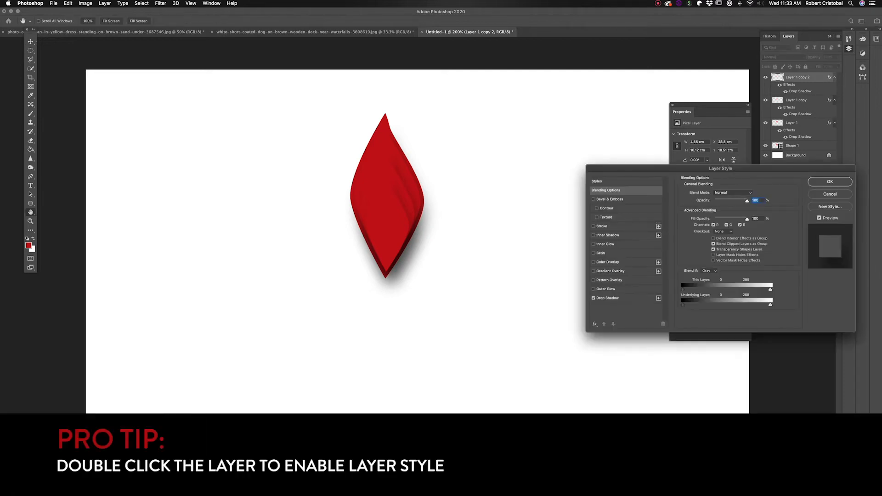
pyautogui.click(607, 262)
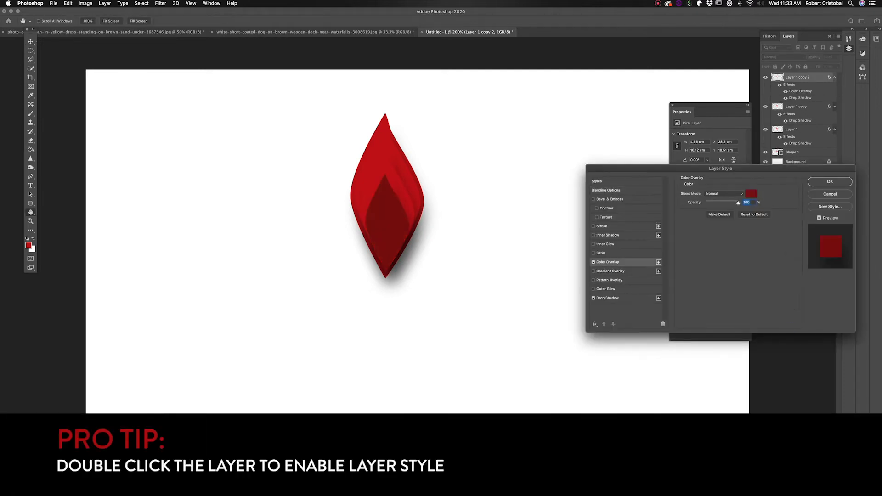
pyautogui.click(751, 194)
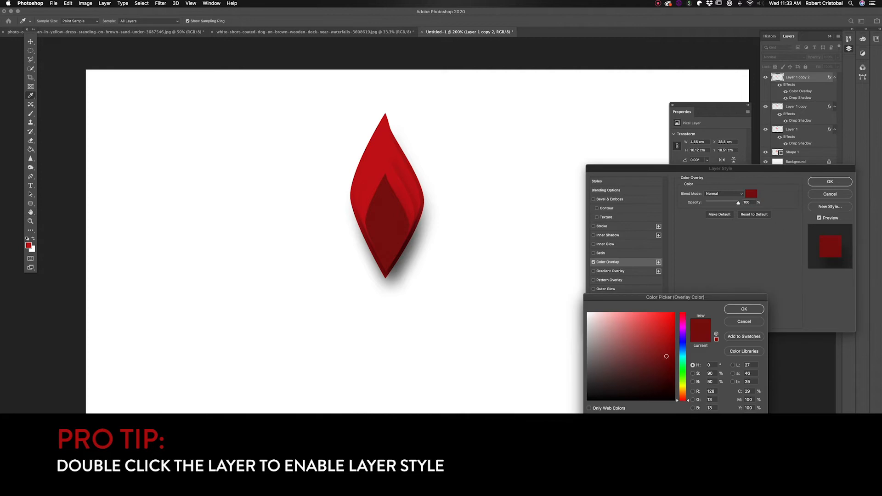
pyautogui.click(669, 366)
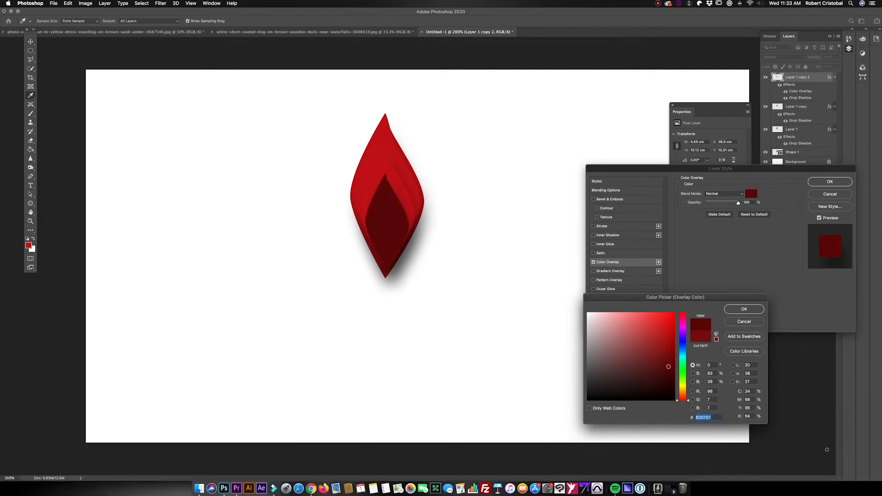
pyautogui.click(745, 308)
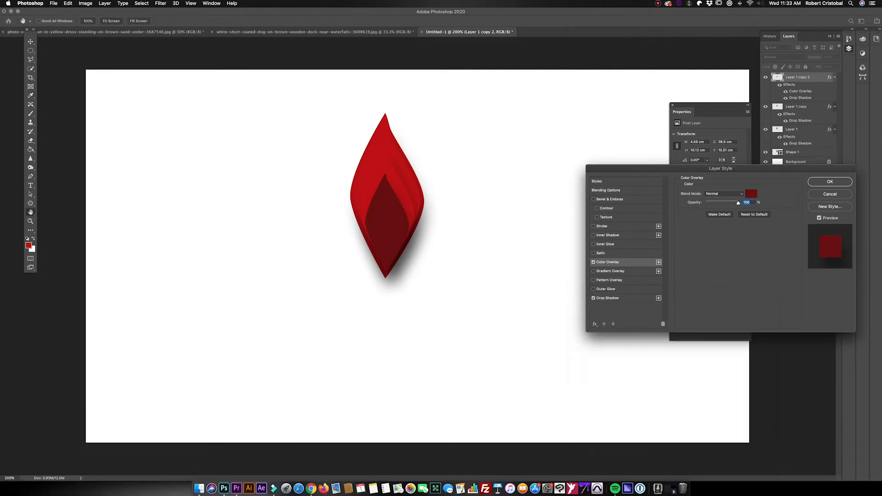
pyautogui.press('Return')
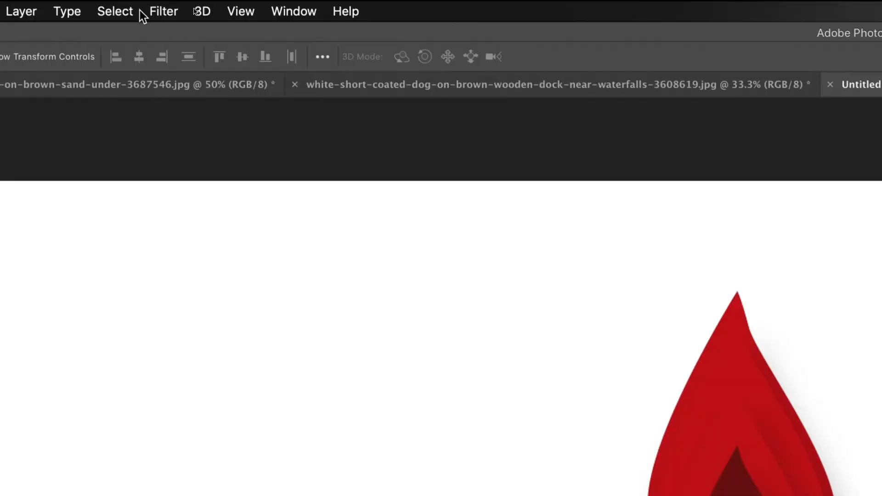
# Step: Apply a Gaussian Blur with a 2.5-pixel radius to the dark innermost petal
pyautogui.click(165, 4)
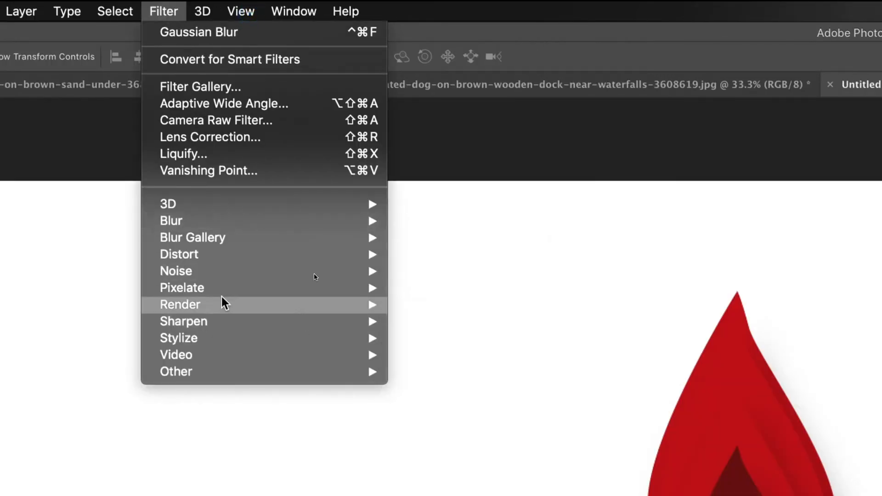
pyautogui.moveTo(247, 222)
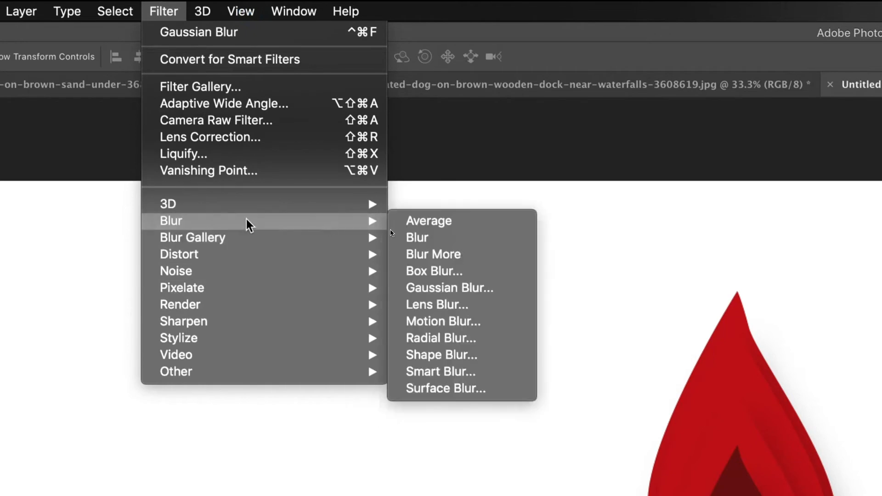
pyautogui.click(454, 289)
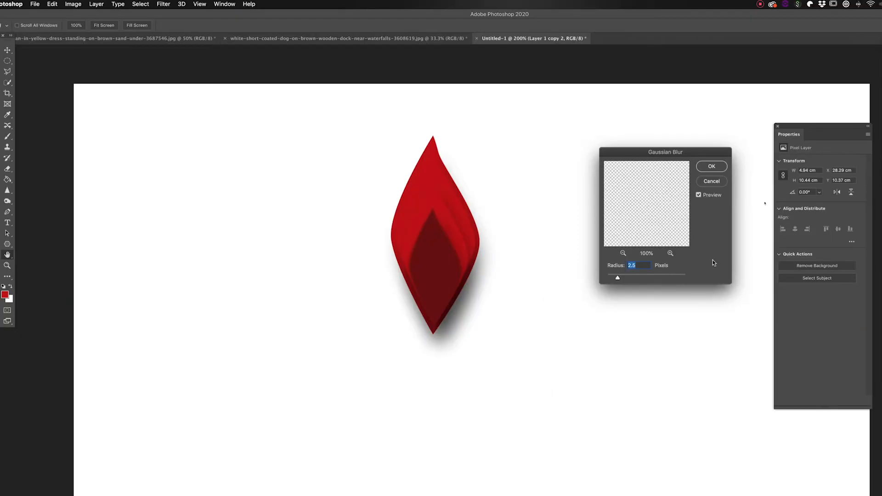
pyautogui.click(712, 167)
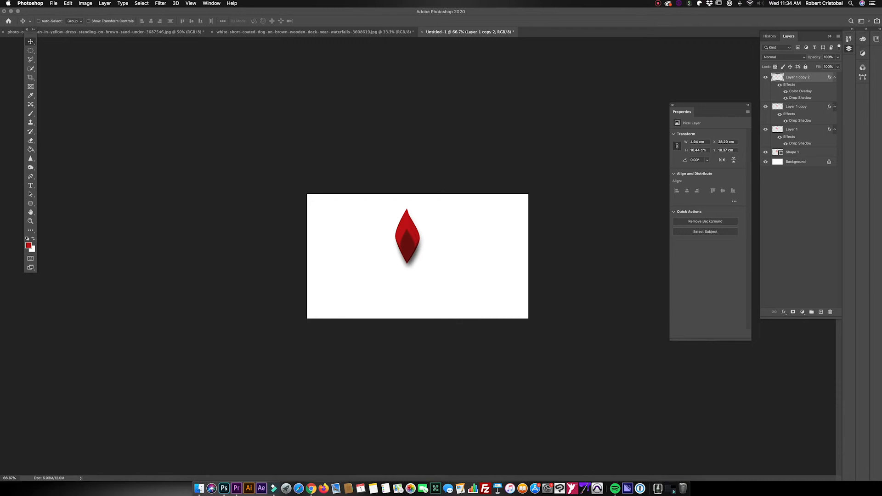
# Step: Merge all the petal layers, including Shape 1, into a single layer above the Background
pyautogui.press('alt+super+a')
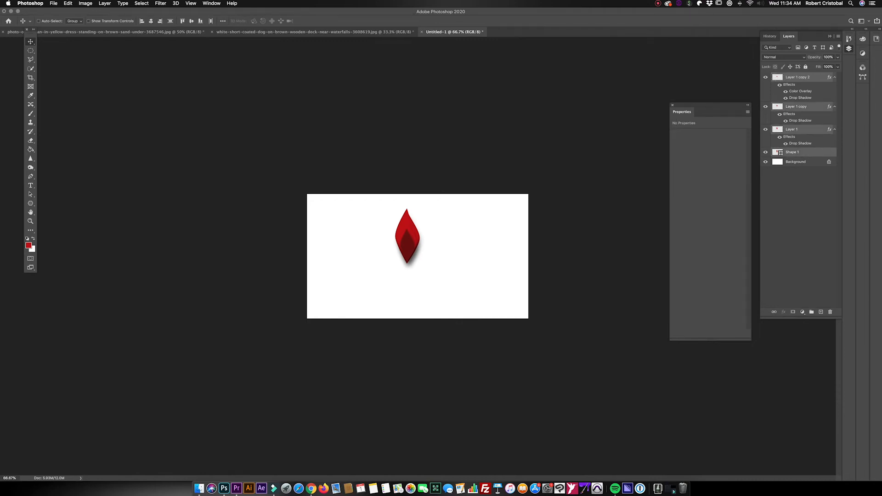
pyautogui.press('super+e')
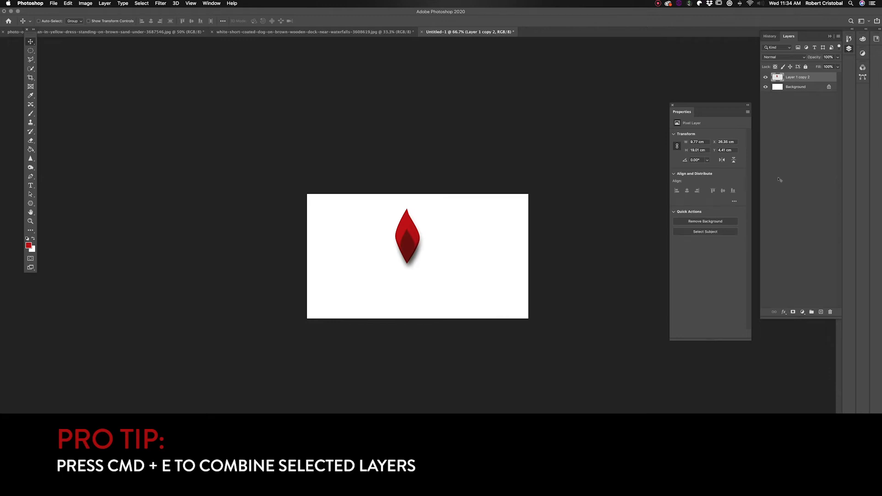
# Step: Start a Free Transform on the merged petal and place its reference point at the petal's lower tip
pyautogui.press('super+equal')
pyautogui.press('super+equal')
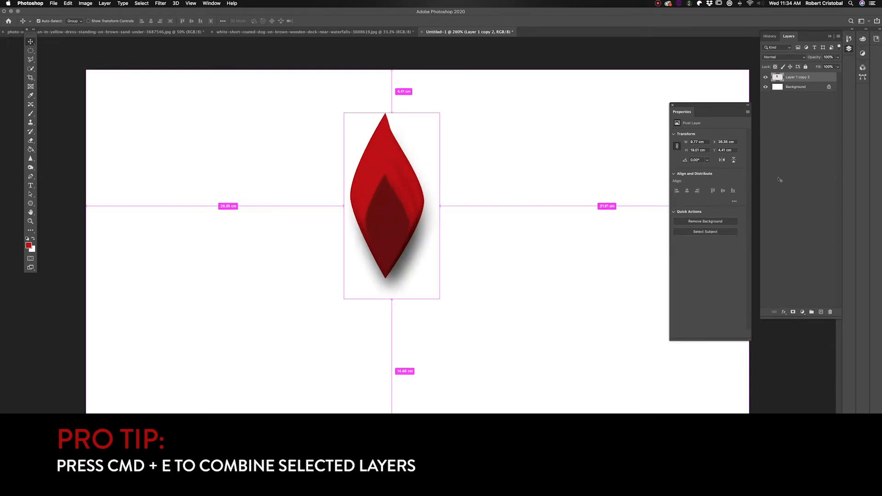
pyautogui.press('super+minus')
pyautogui.press('super+t')
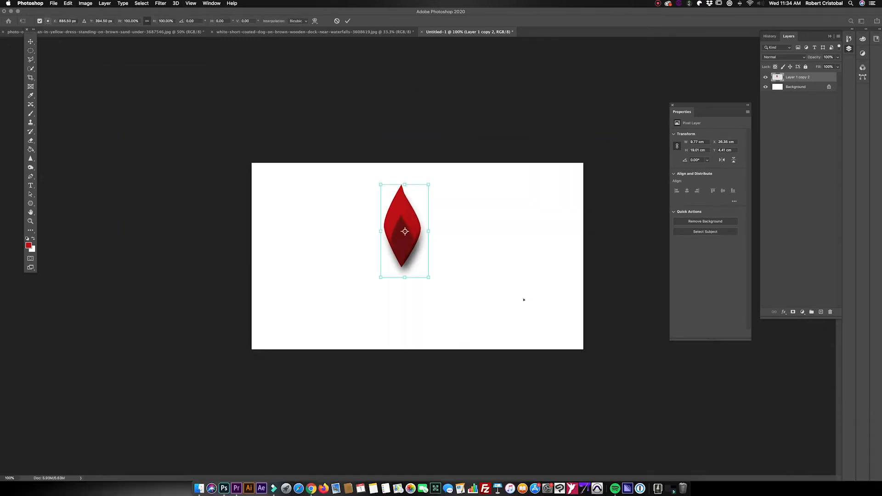
pyautogui.press('super+equal')
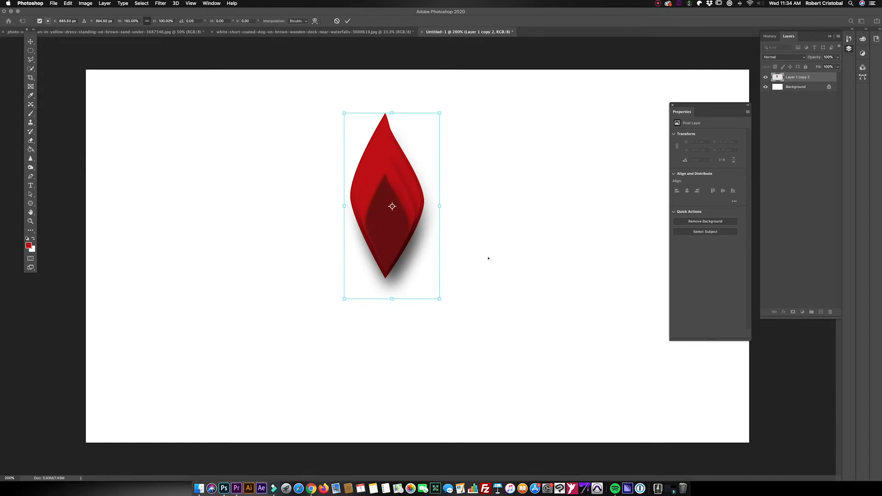
pyautogui.moveTo(392, 206); pyautogui.dragTo(386, 277)
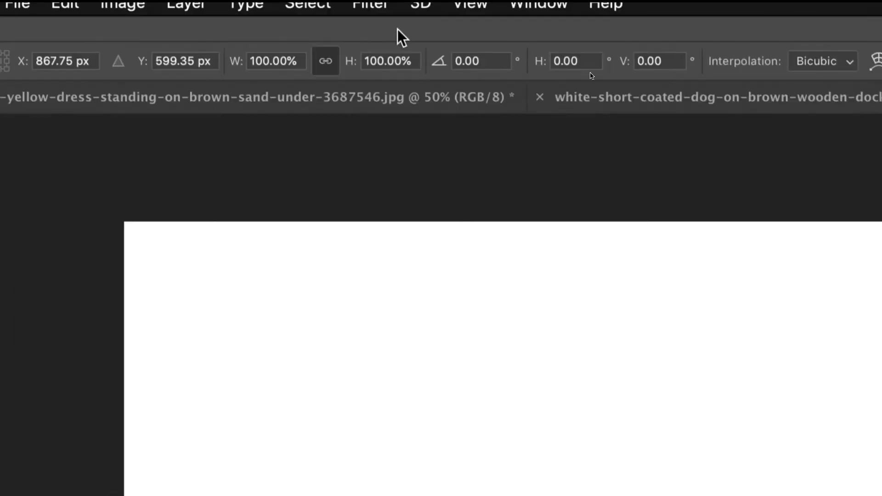
# Step: Rotate the petal 10°, scale it proportionally to 90%, set its Y position to 605, and commit the transform
pyautogui.click(492, 65)
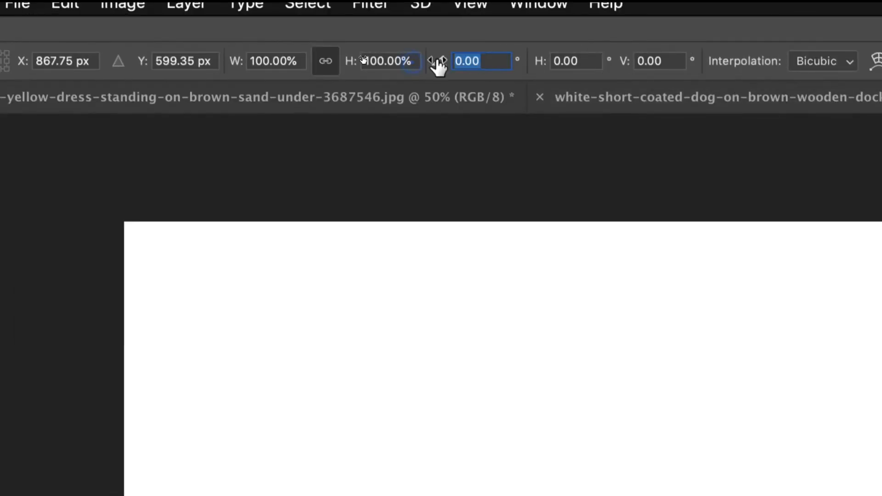
pyautogui.write('10')
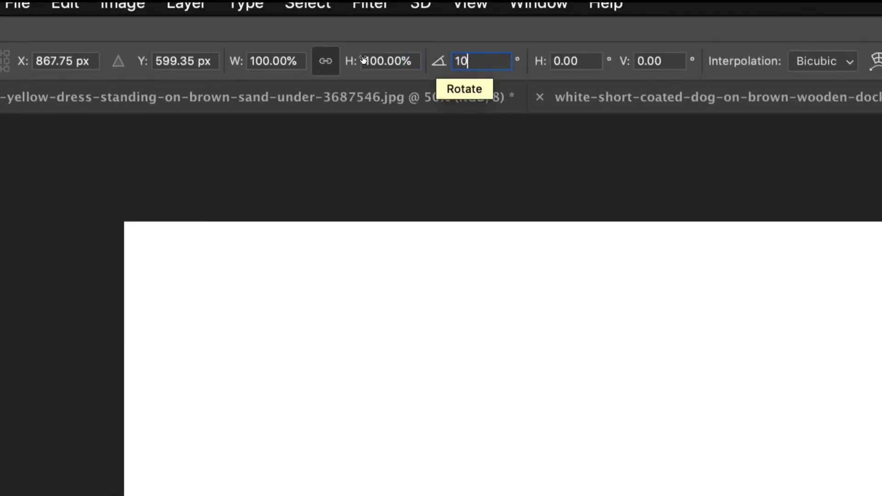
pyautogui.click(411, 62)
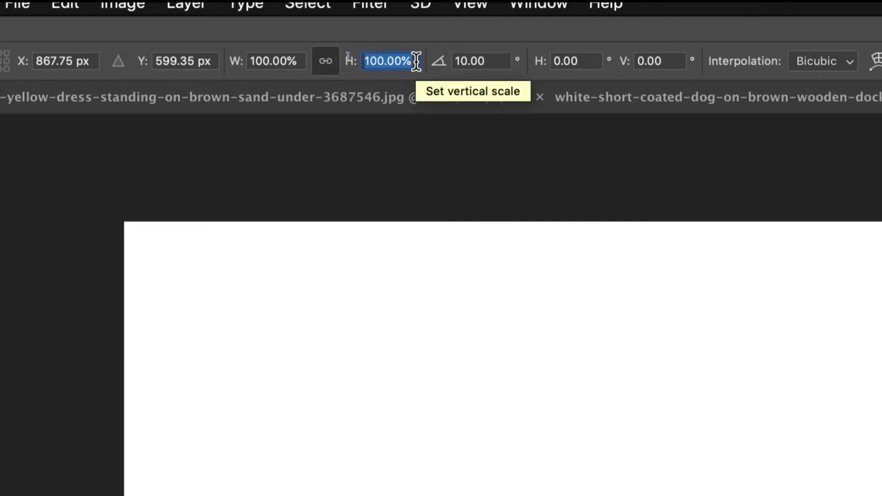
pyautogui.write('90')
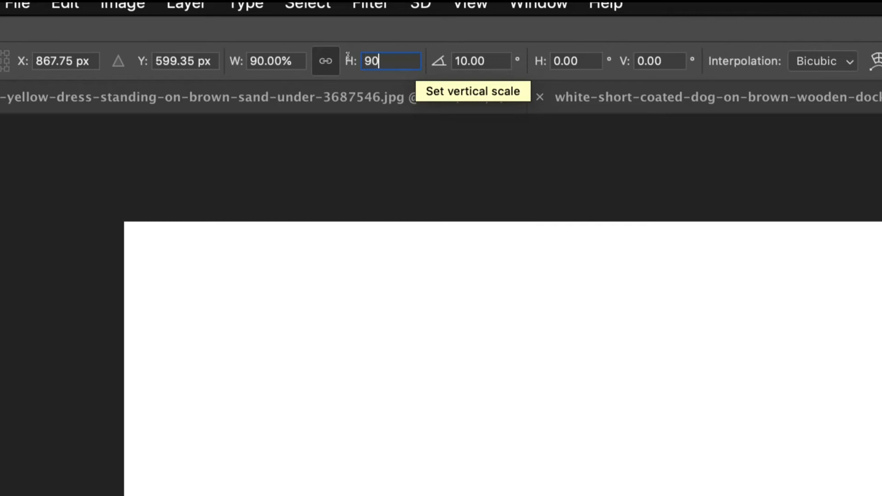
pyautogui.click(187, 55)
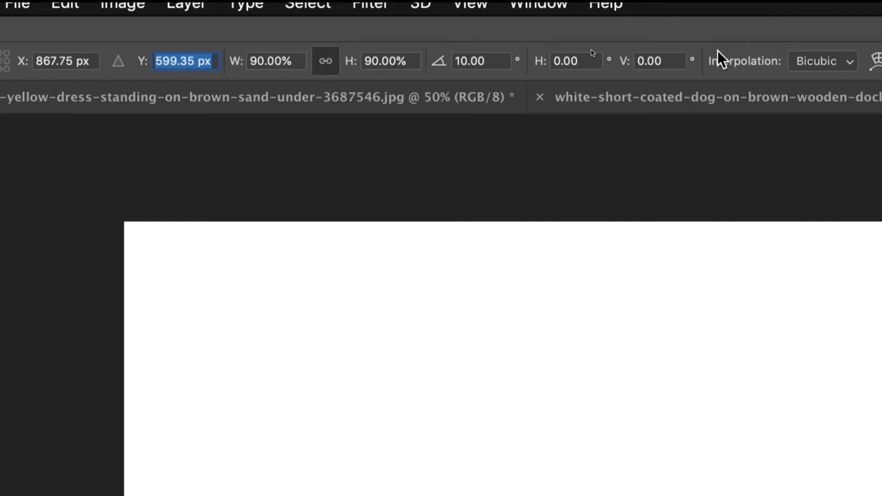
pyautogui.write('605')
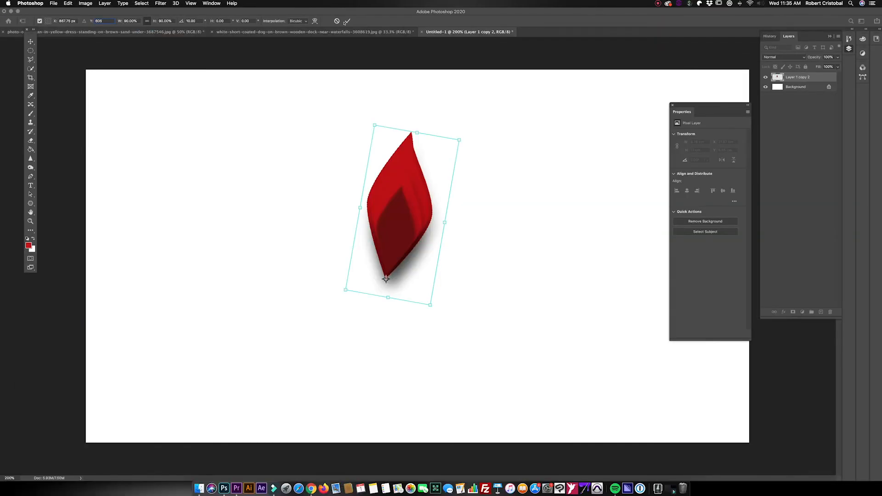
pyautogui.press('Return')
pyautogui.click(347, 21)
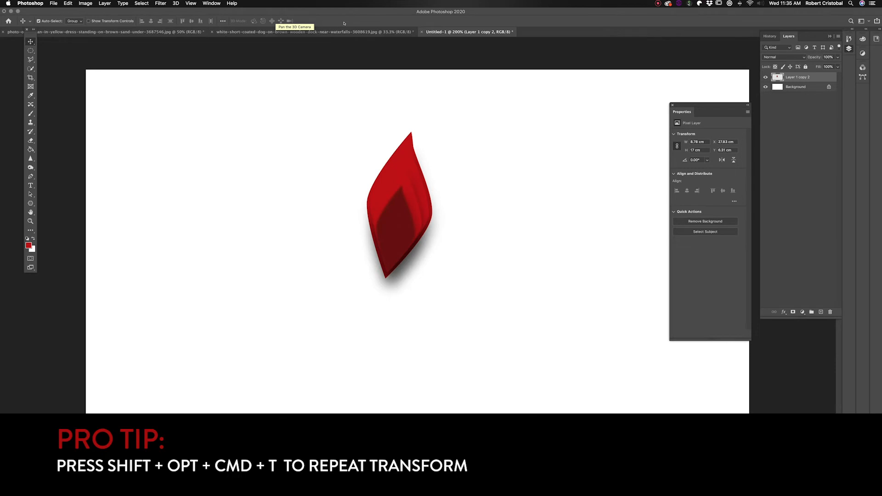
# Step: Repeat the transform on duplicates of the petal, fanning out 21 progressively smaller copies around its lower tip to form a wing
pyautogui.press('shift+alt+super+t')
pyautogui.press('shift+alt+super+t')
pyautogui.press('shift+alt+super+t')
pyautogui.press('shift+alt+super+t')
pyautogui.press('shift+alt+super+t')
pyautogui.press('shift+alt+super+t')
pyautogui.press('shift+alt+super+t')
pyautogui.press('shift+alt+super+t')
pyautogui.press('shift+alt+super+t')
pyautogui.press('shift+alt+super+t')
pyautogui.press('shift+alt+super+t')
pyautogui.press('shift+alt+super+t')
pyautogui.press('shift+alt+super+t')
pyautogui.press('shift+alt+super+t')
pyautogui.press('shift+alt+super+t')
pyautogui.press('shift+alt+super+t')
pyautogui.press('shift+alt+super+t')
pyautogui.press('shift+alt+super+t')
pyautogui.press('shift+alt+super+t')
pyautogui.press('shift+alt+super+t')
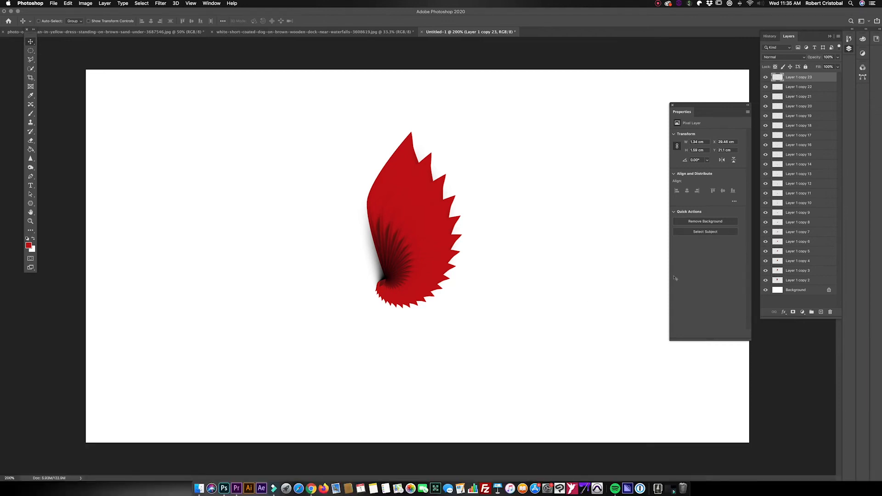
pyautogui.press('super+equal')
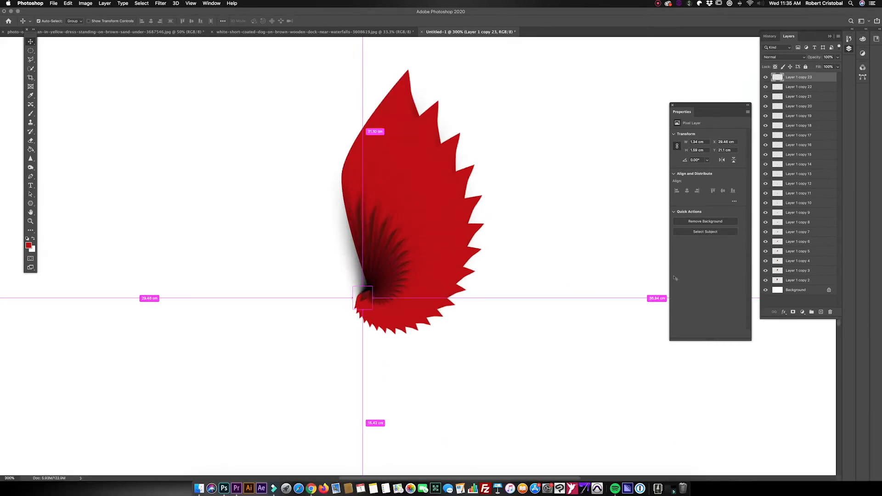
pyautogui.press('super+minus')
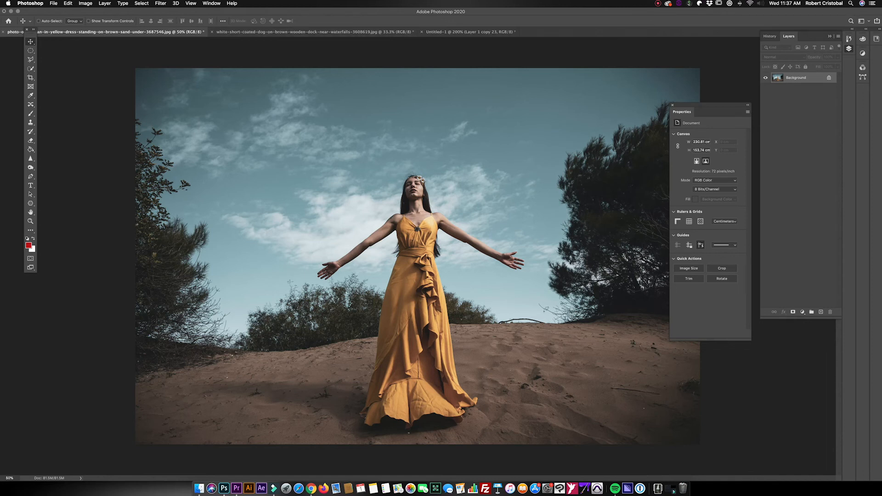
# Step: Bring the photo of the woman in the yellow dress into the waterfall document as a new layer and position it
pyautogui.moveTo(797, 77); pyautogui.dragTo(535, 318)
pyautogui.moveTo(440, 242); pyautogui.dragTo(430, 255)
pyautogui.moveTo(520, 338); pyautogui.dragTo(533, 338)
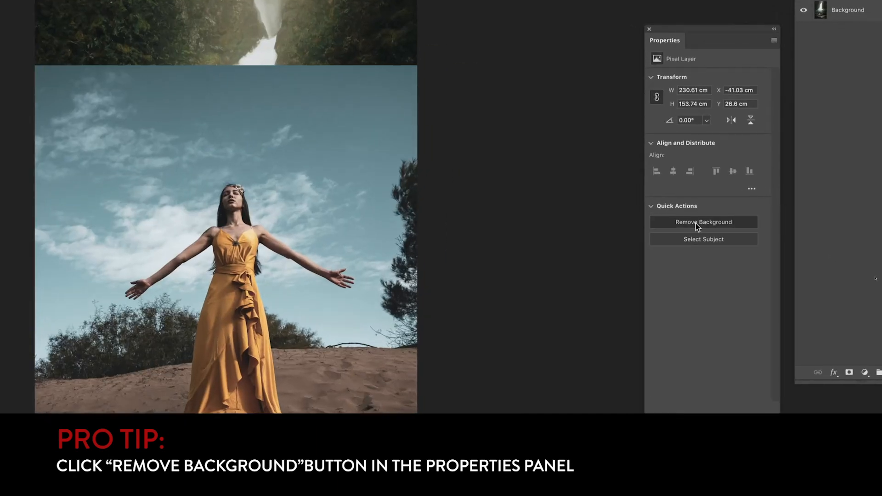
# Step: Remove the background from the woman's layer and move her so she stands on the logs before the waterfall
pyautogui.click(696, 224)
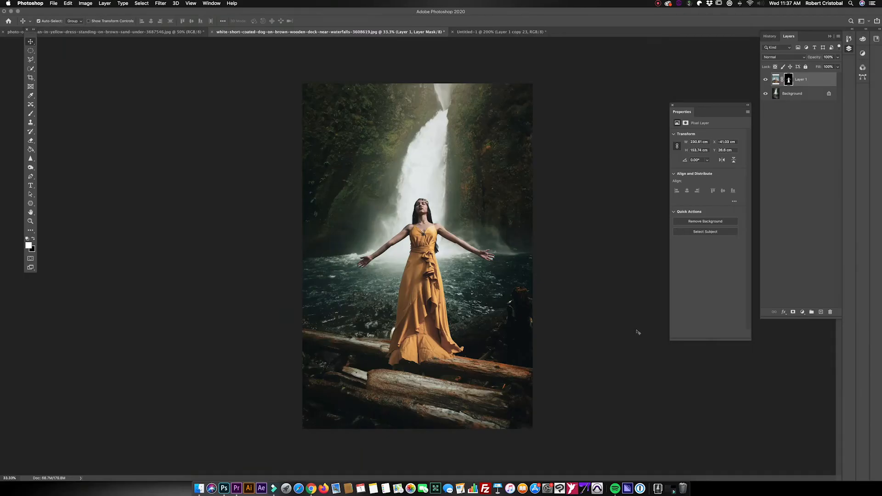
pyautogui.moveTo(533, 334); pyautogui.dragTo(523, 338)
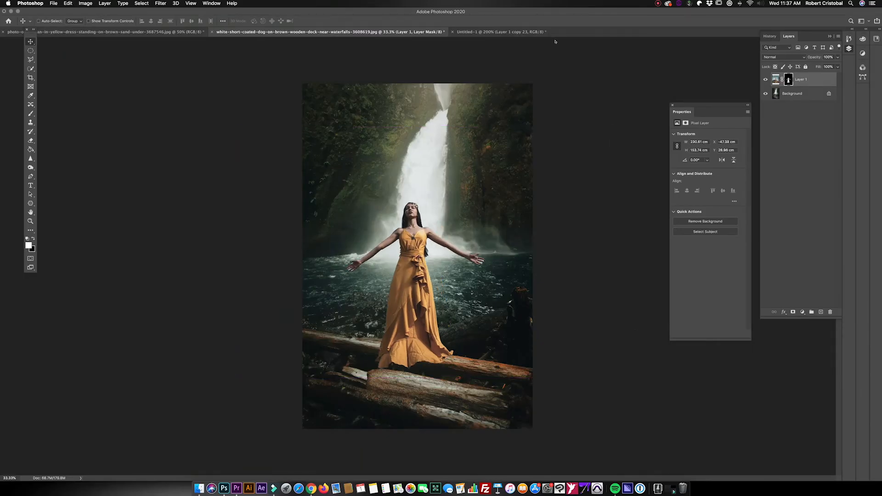
# Step: Switch to the Untitled-1 document and merge all the petal copies into one wing layer
pyautogui.hotkey('ctrl', 'Tab')
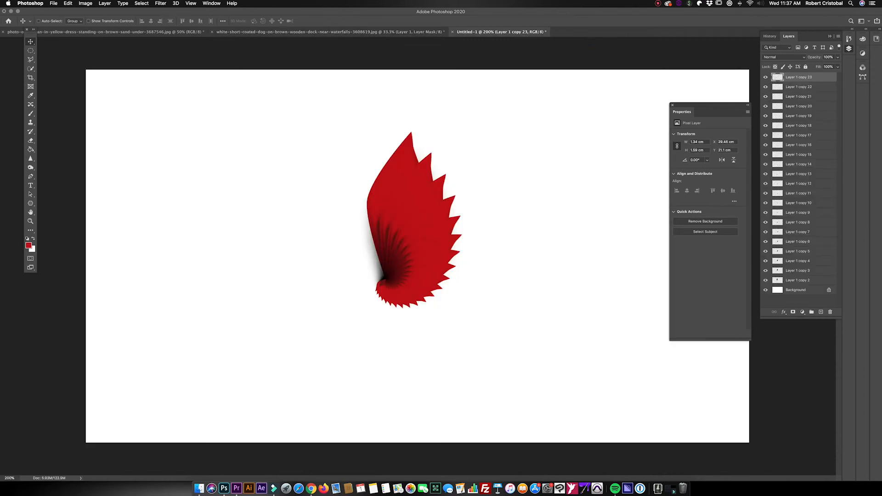
pyautogui.press('super+alt+a')
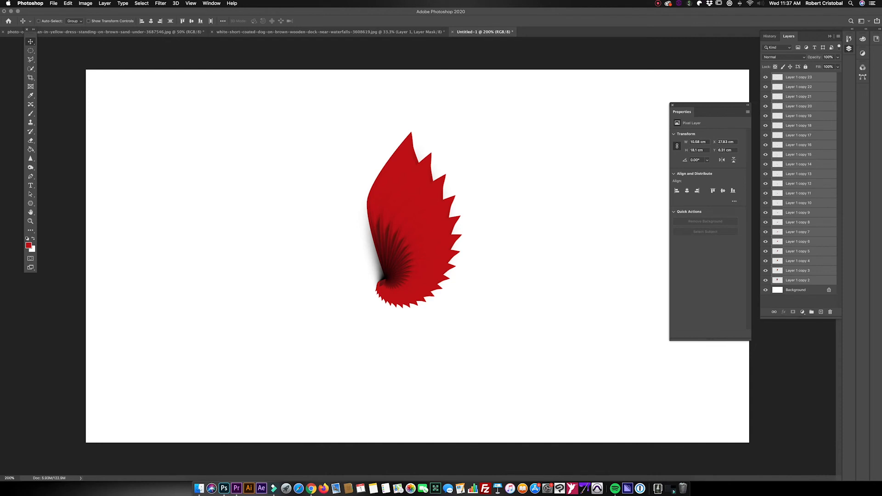
pyautogui.press('super+e')
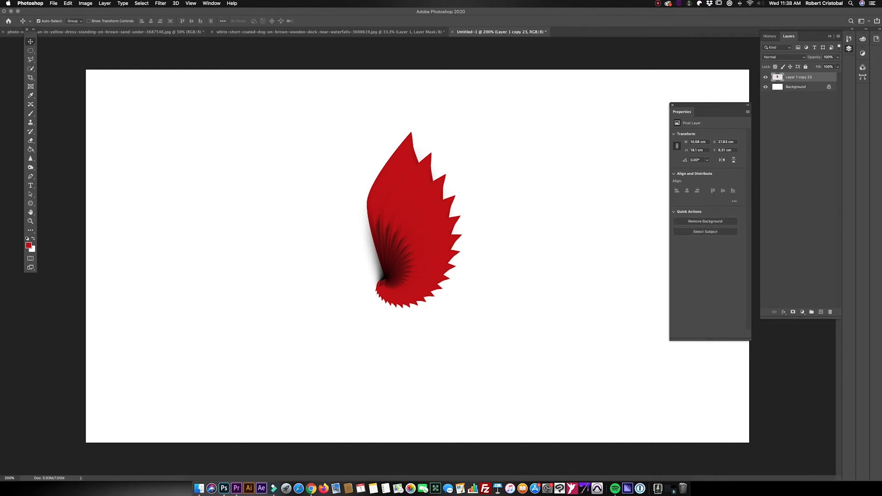
# Step: In the waterfall document, add an empty layer beneath the woman's layer and paste the merged wing above it
pyautogui.click(334, 40)
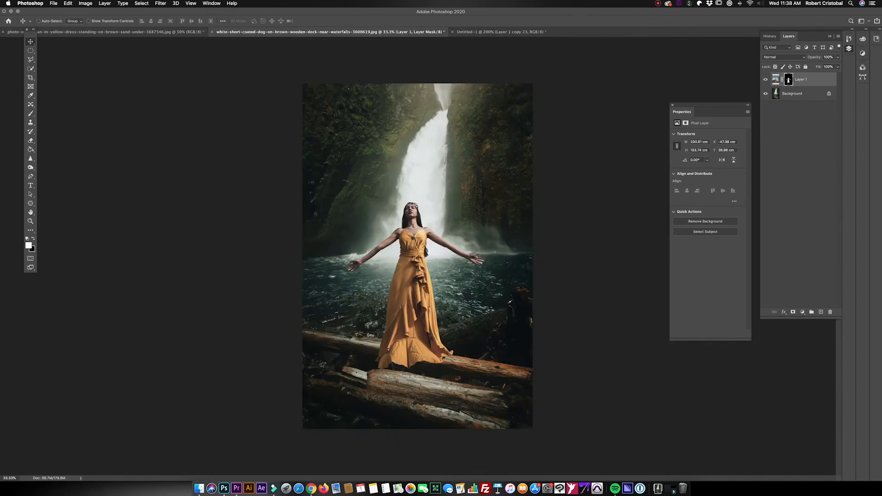
pyautogui.keyDown('super'); pyautogui.click(822, 312); pyautogui.keyUp('super')
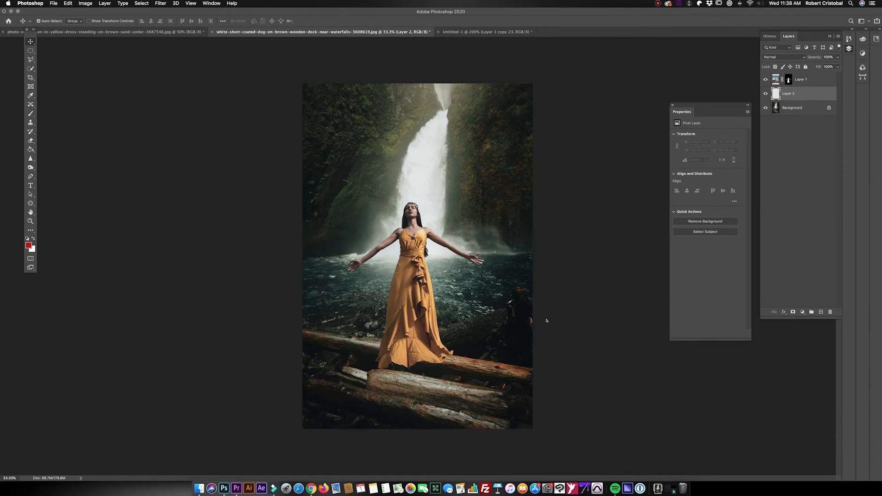
pyautogui.press('super+v')
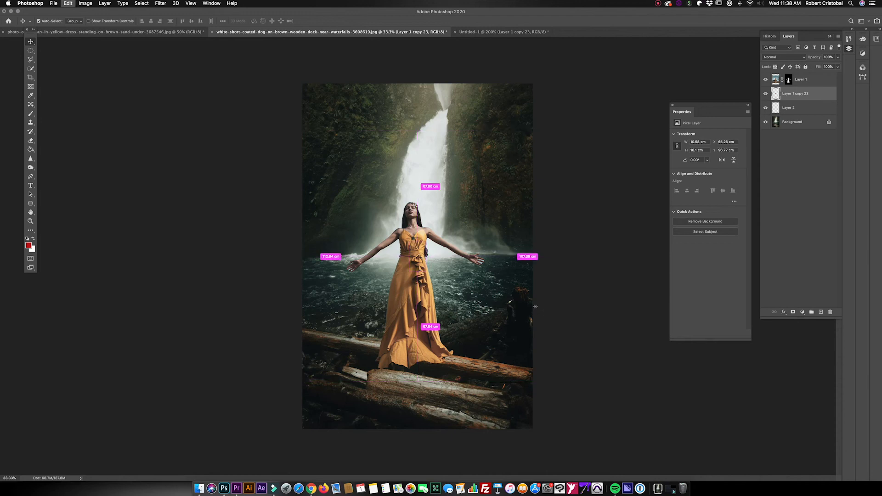
# Step: Enlarge the pasted wing to about 47 cm wide with Free Transform and place it behind the woman's shoulder, over the waterfall
pyautogui.press('super+t')
pyautogui.moveTo(429, 229); pyautogui.dragTo(469, 169)
pyautogui.moveTo(582, 199); pyautogui.dragTo(593, 172)
pyautogui.press('Return')
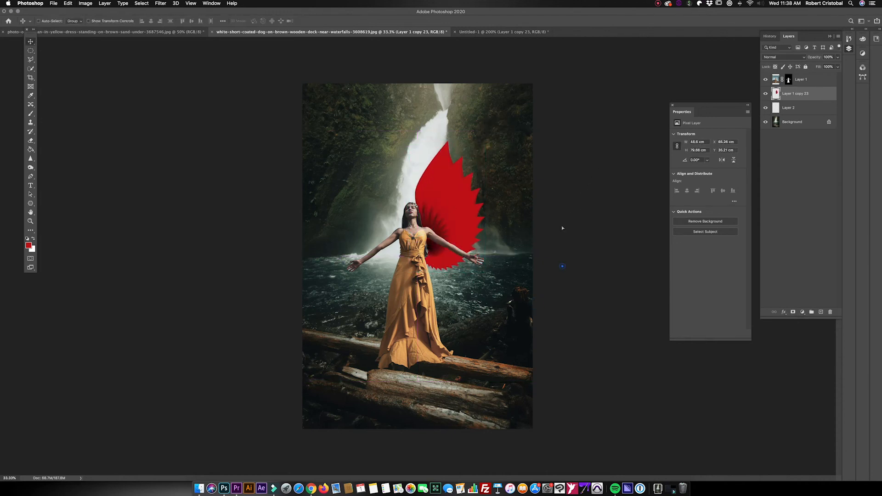
# Step: Nudge the wing upward and slightly left so its base sits behind the woman's head and shoulder
pyautogui.hotkey('shift', 'Up')
pyautogui.hotkey('shift', 'Up')
pyautogui.hotkey('shift', 'Up')
pyautogui.hotkey('shift', 'Up')
pyautogui.hotkey('shift', 'Up')
pyautogui.hotkey('shift', 'Up')
pyautogui.hotkey('shift', 'Up')
pyautogui.hotkey('shift', 'Up')
pyautogui.hotkey('shift', 'Up')
pyautogui.hotkey('shift', 'Up')
pyautogui.hotkey('shift', 'Up')
pyautogui.hotkey('shift', 'Up')
pyautogui.hotkey('shift', 'Up')
pyautogui.hotkey('shift', 'Up')
pyautogui.hotkey('shift', 'Up')
pyautogui.hotkey('shift', 'Up')
pyautogui.hotkey('shift', 'Up')
pyautogui.hotkey('shift', 'Up')
pyautogui.hotkey('shift', 'Up')
pyautogui.hotkey('shift', 'Up')
pyautogui.hotkey('shift', 'Left')
pyautogui.hotkey('shift', 'Left')
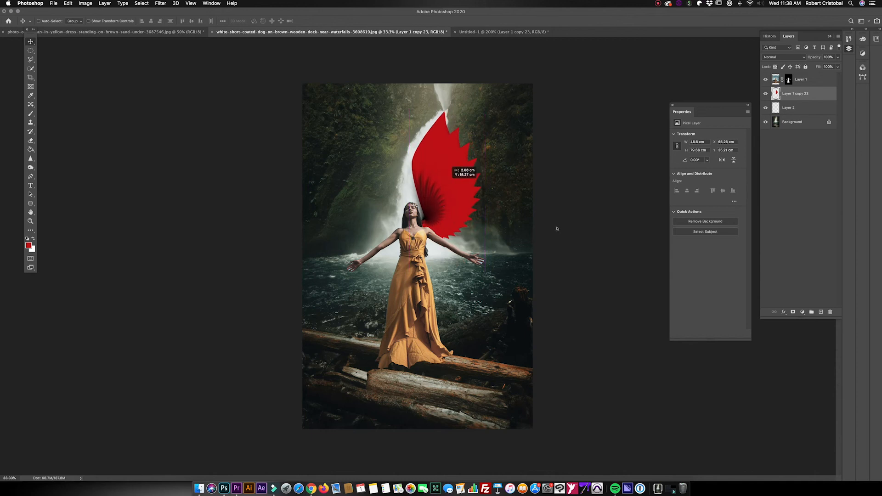
# Step: Scale the wing down slightly to about 43.7 cm wide, keeping its lower outer corner in place
pyautogui.press('super+t')
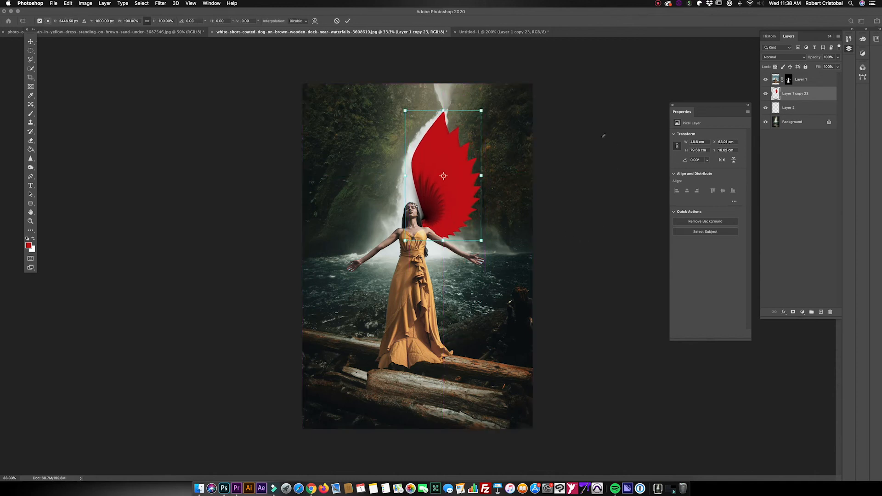
pyautogui.moveTo(405, 110); pyautogui.dragTo(410, 120)
pyautogui.press('Return')
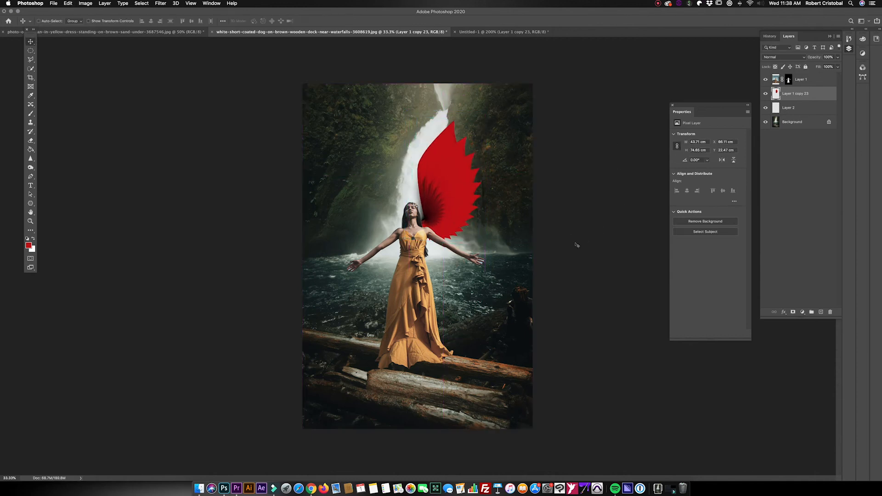
# Step: Duplicate the wing layer, flip the copy horizontally and move it to the woman's other side to form a symmetrical pair
pyautogui.press('super+j')
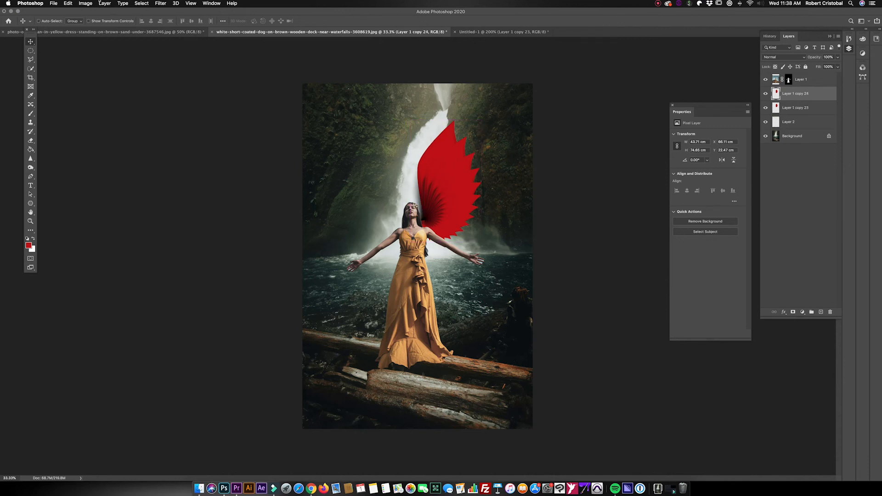
pyautogui.click(68, 3)
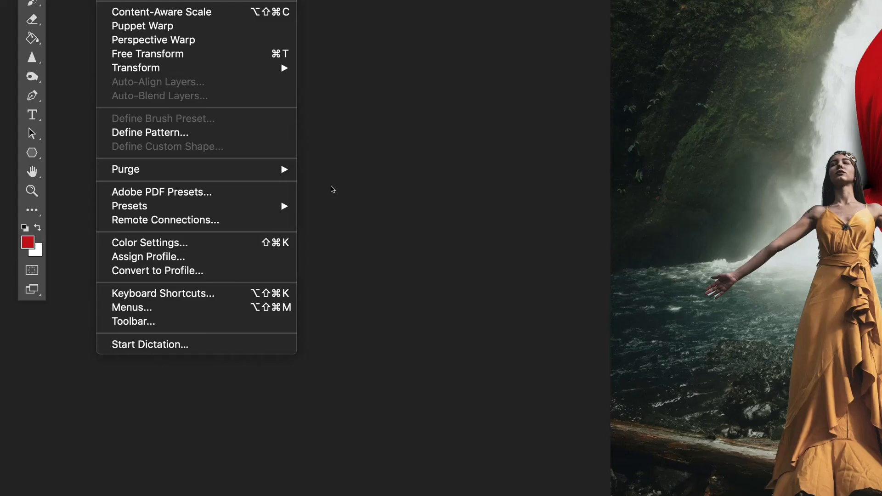
pyautogui.moveTo(79, 163)
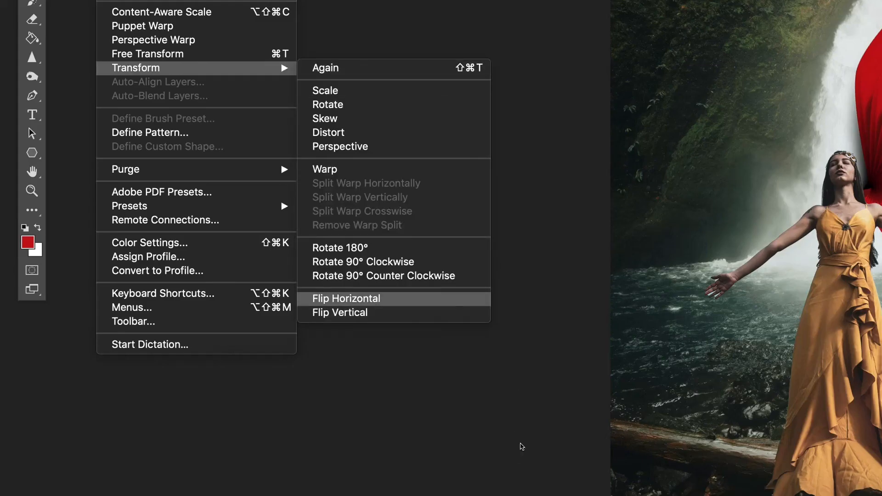
pyautogui.click(346, 299)
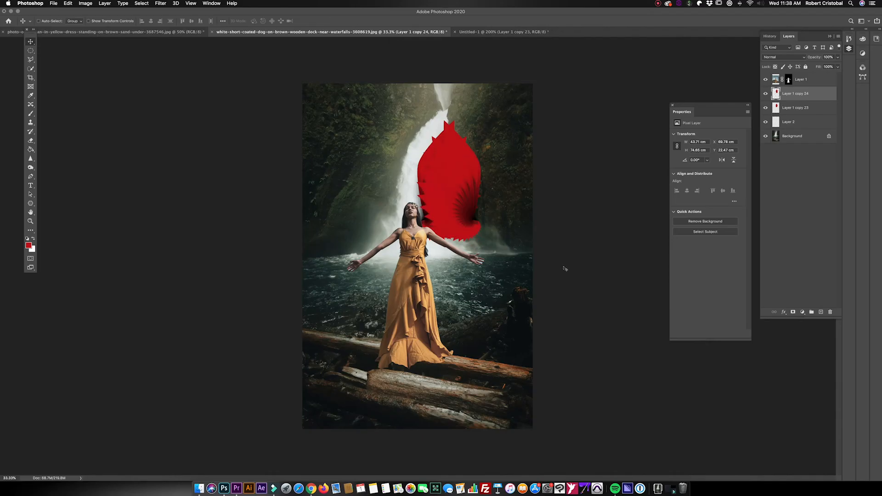
pyautogui.moveTo(458, 202); pyautogui.dragTo(382, 202)
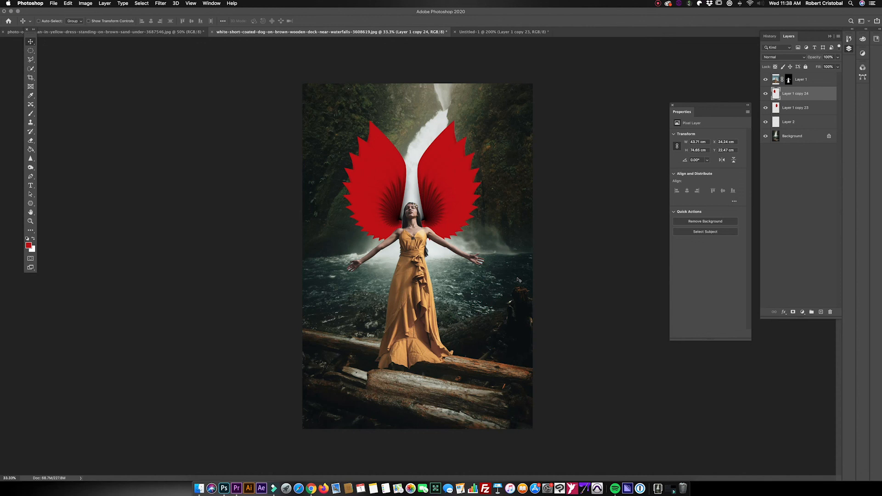
# Step: Reset the foreground and background colors to the default black and white
pyautogui.press('super+plus')
pyautogui.press('super+plus')
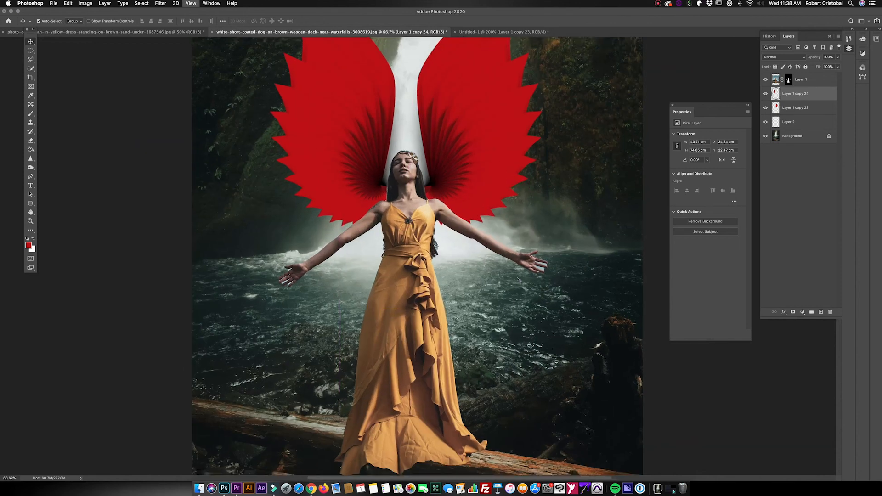
pyautogui.press('super+minus')
pyautogui.press('super+minus')
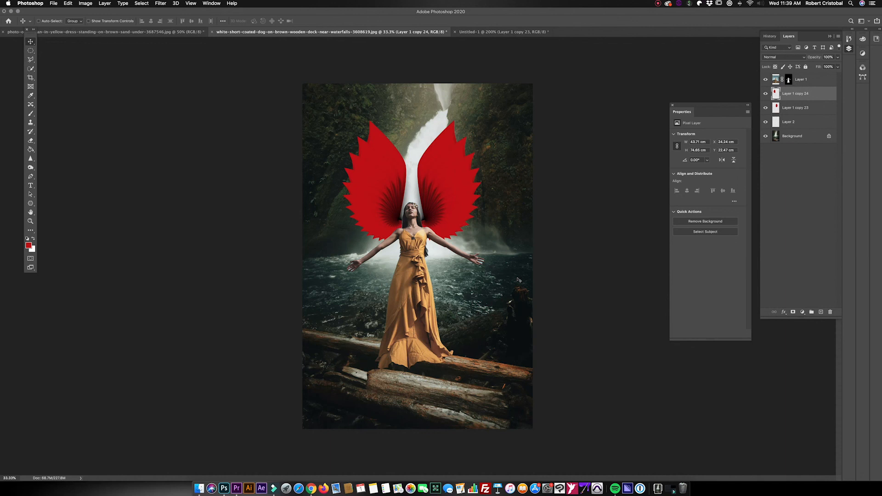
pyautogui.press('d')
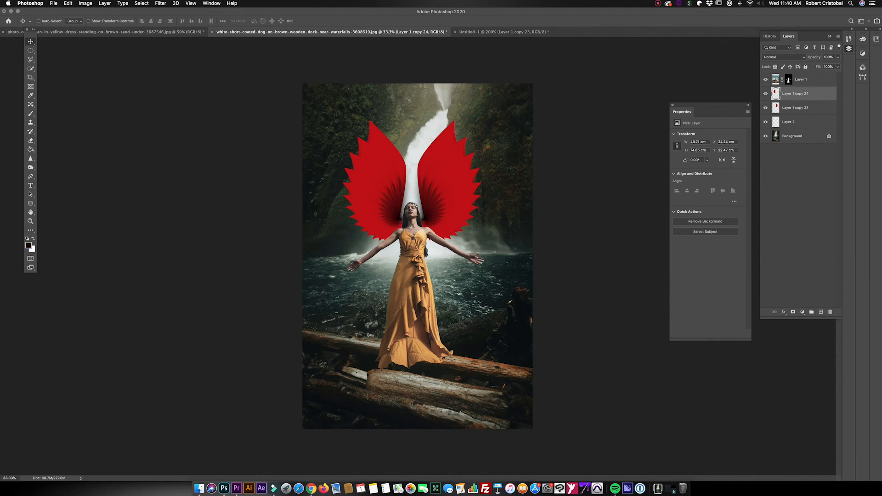